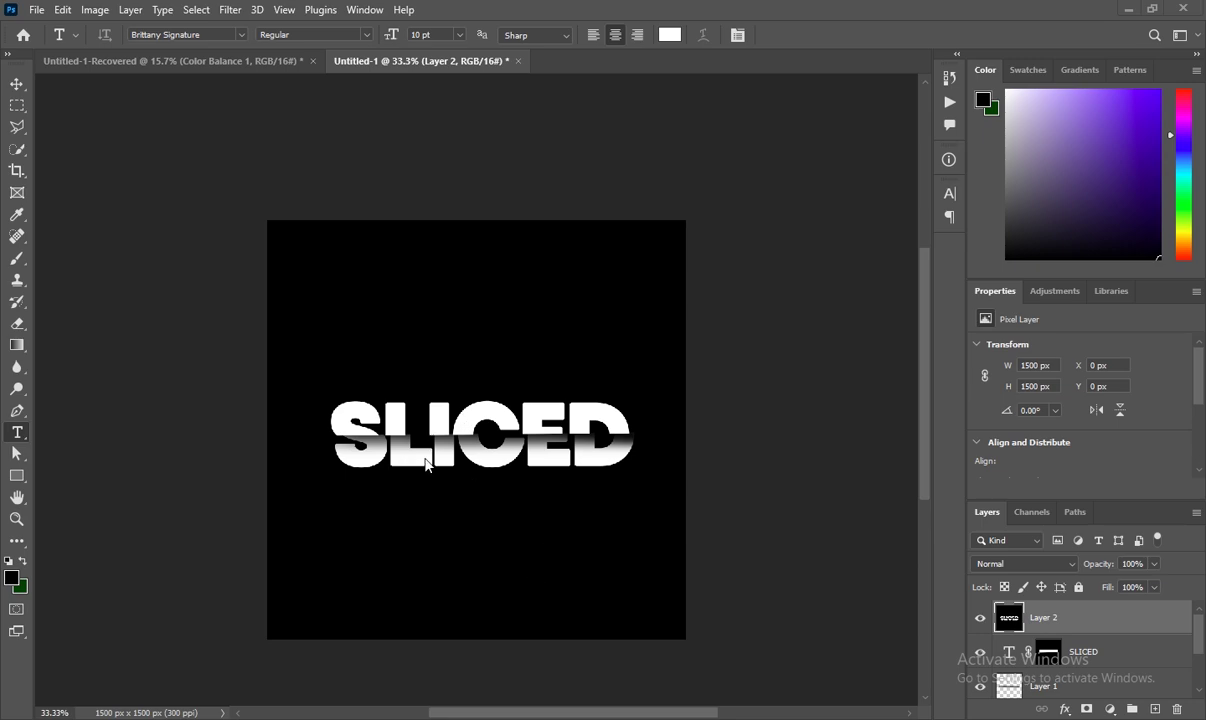
Open the File menu while the finished SLICED artwork is on screen
{"action": "left_click", "coordinate": [38, 12]}
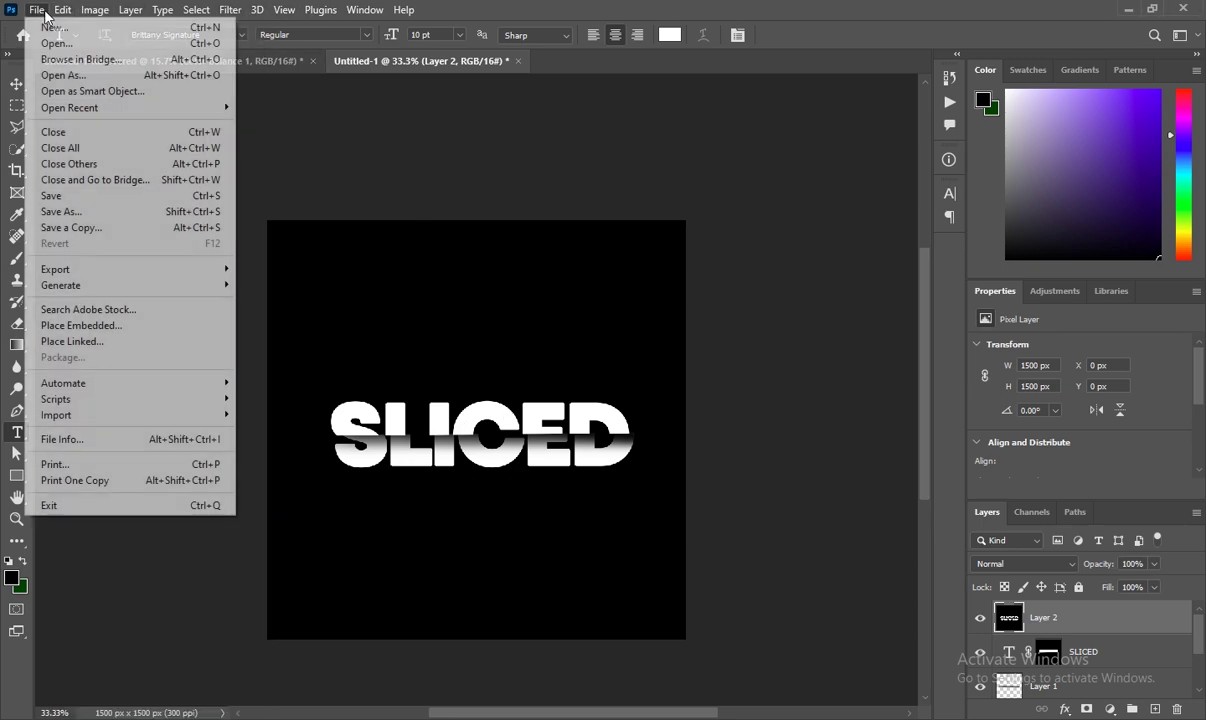
Create a new transparent 5 × 5 inch document at 300 pixels per inch
{"action": "left_click", "coordinate": [50, 27]}
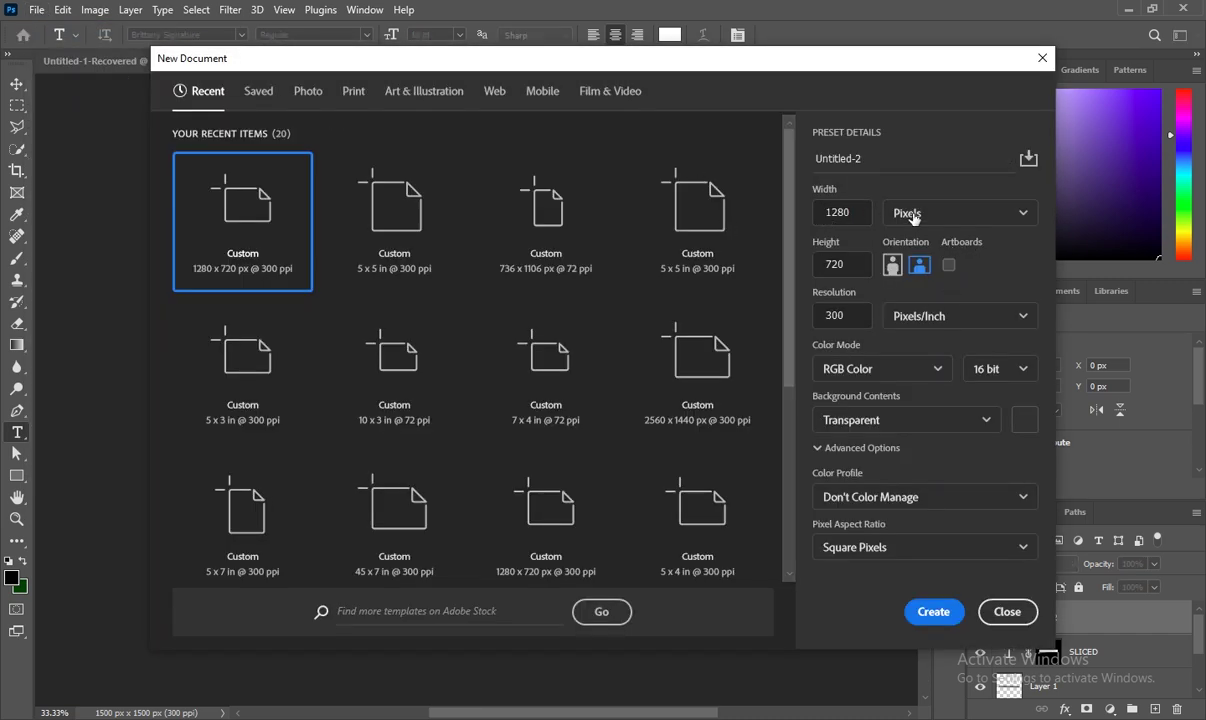
{"action": "left_click", "coordinate": [914, 214]}
{"action": "left_click", "coordinate": [914, 273]}
{"action": "double_click", "coordinate": [836, 212]}
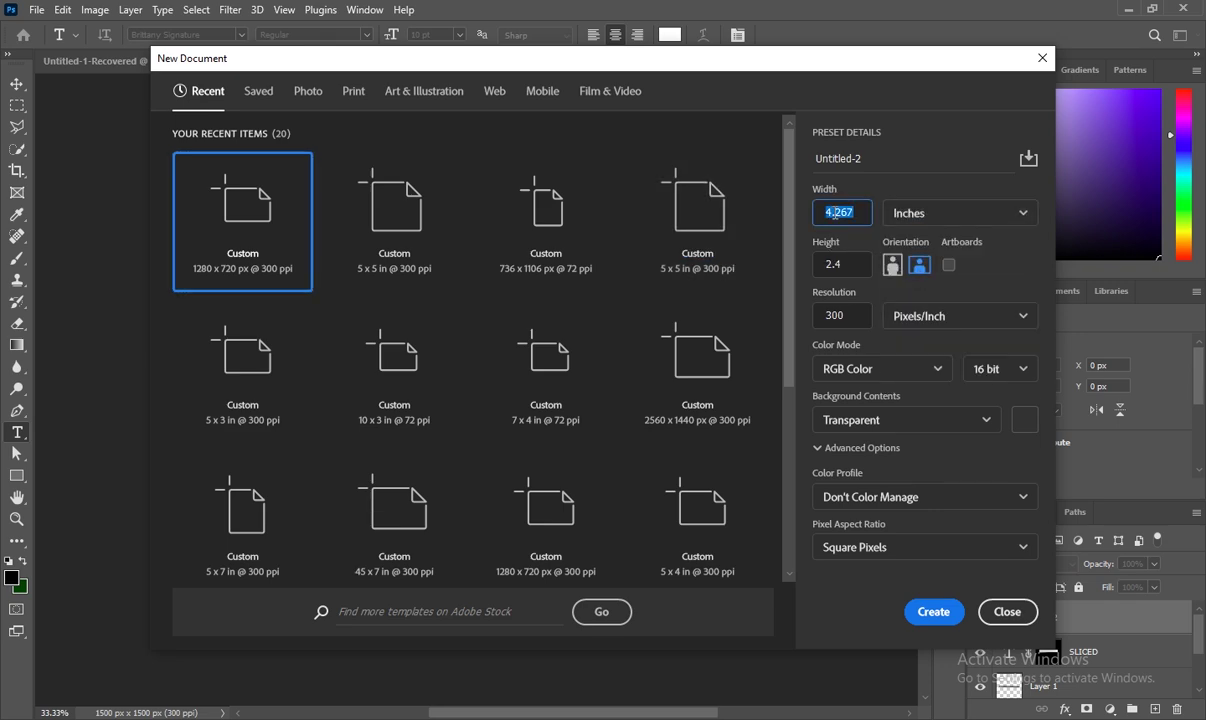
{"action": "type", "text": "5"}
{"action": "double_click", "coordinate": [836, 264]}
{"action": "type", "text": "5"}
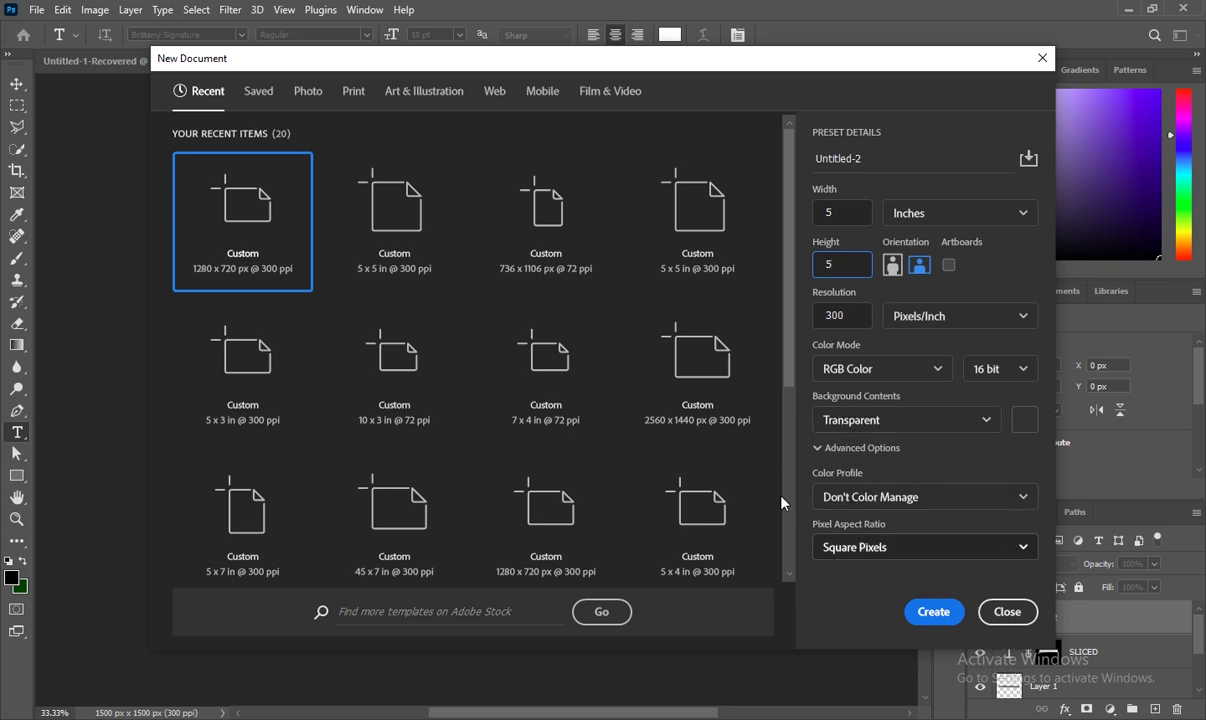
{"action": "left_click", "coordinate": [933, 612]}
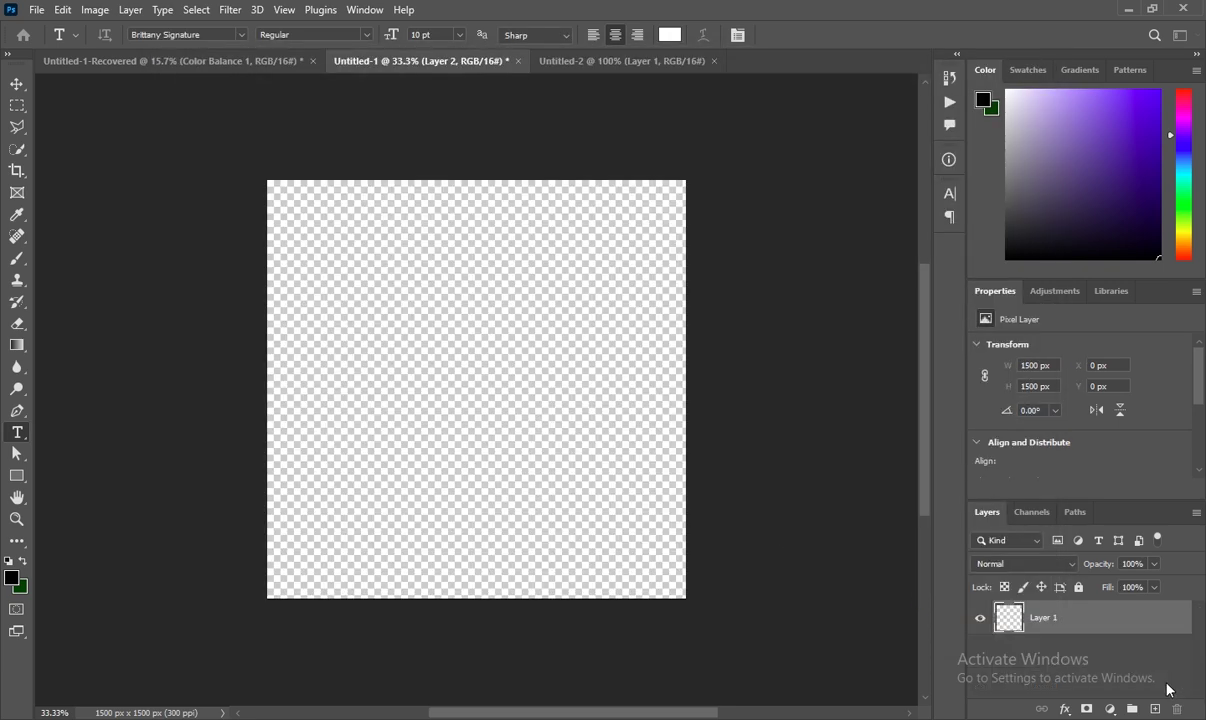
Fill the canvas with a black Solid Color fill layer and add an empty layer above it
{"action": "left_click", "coordinate": [1109, 709]}
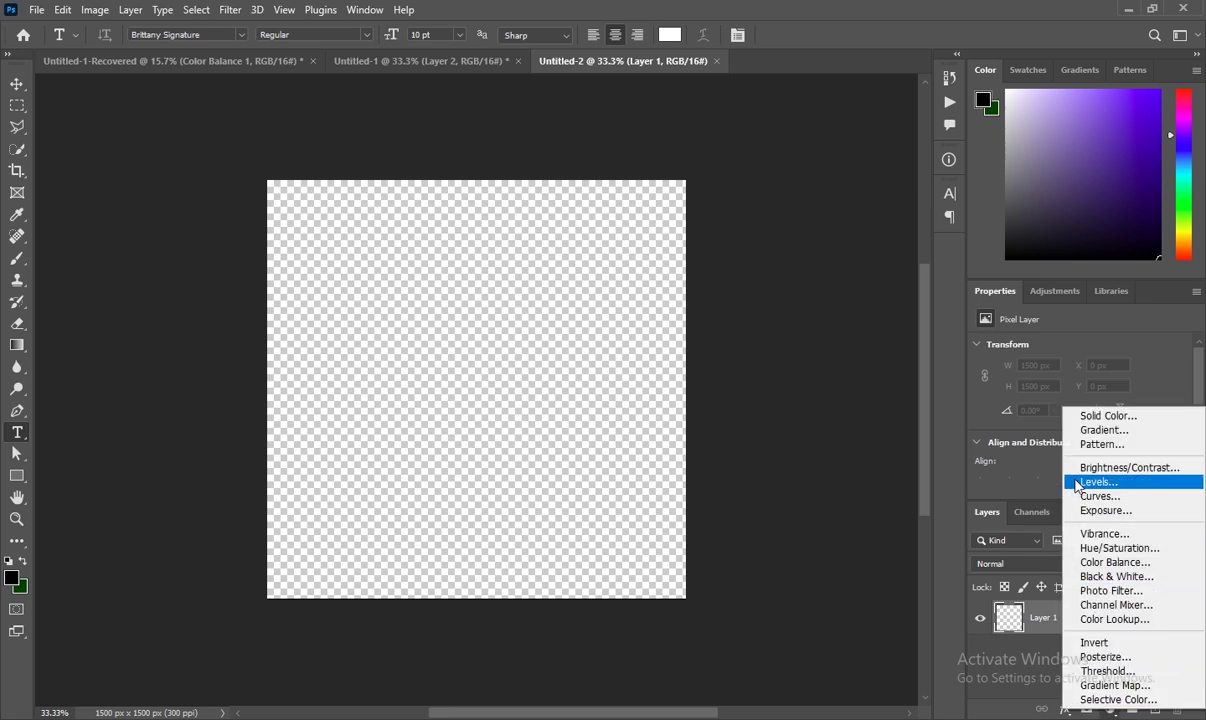
{"action": "left_click", "coordinate": [1089, 418]}
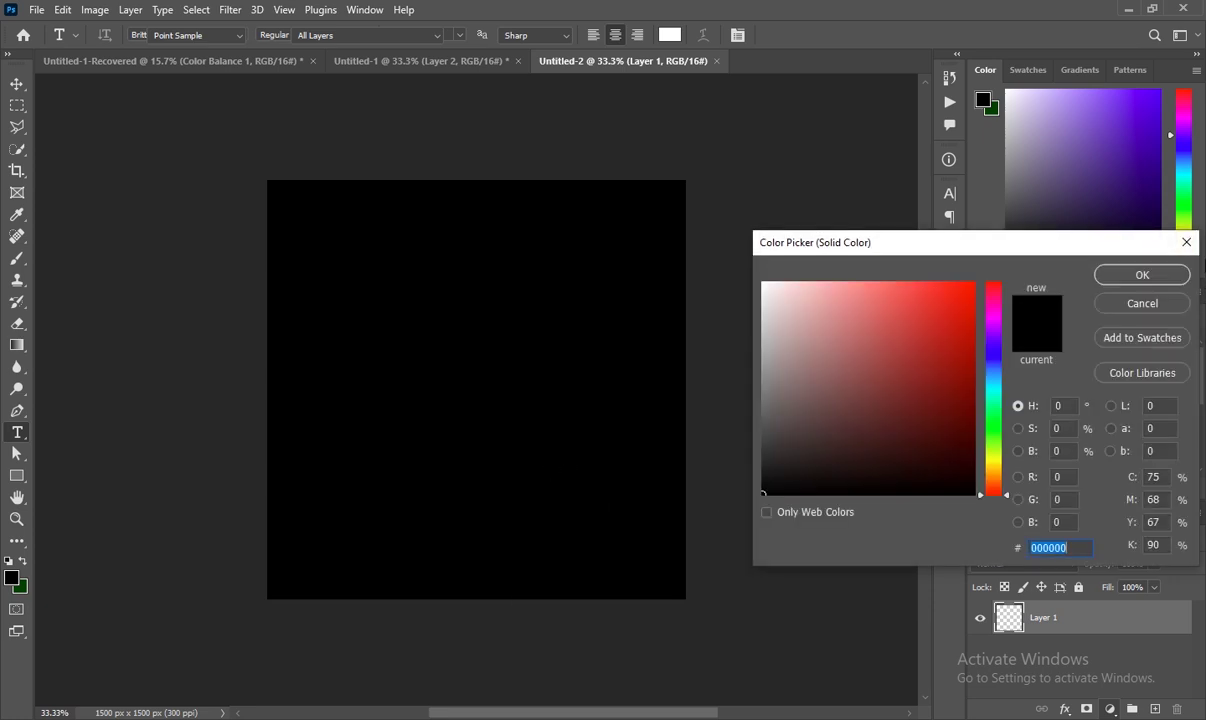
{"action": "left_click", "coordinate": [1168, 276]}
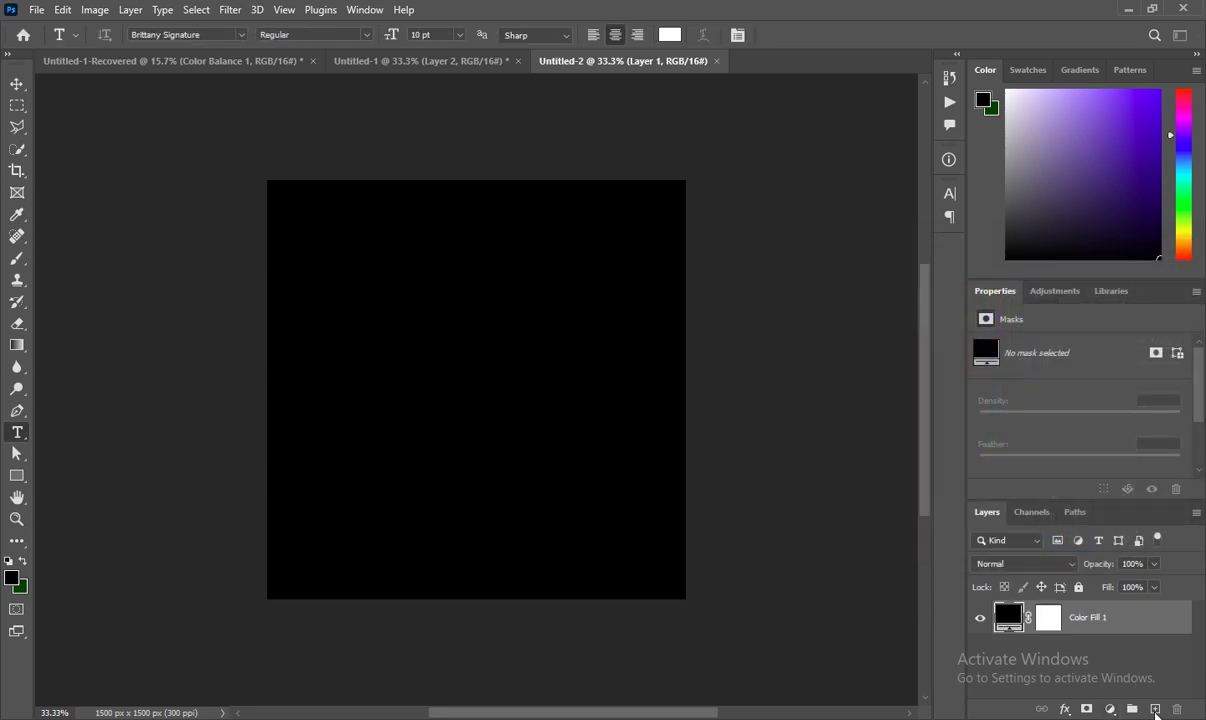
{"action": "left_click", "coordinate": [1155, 709]}
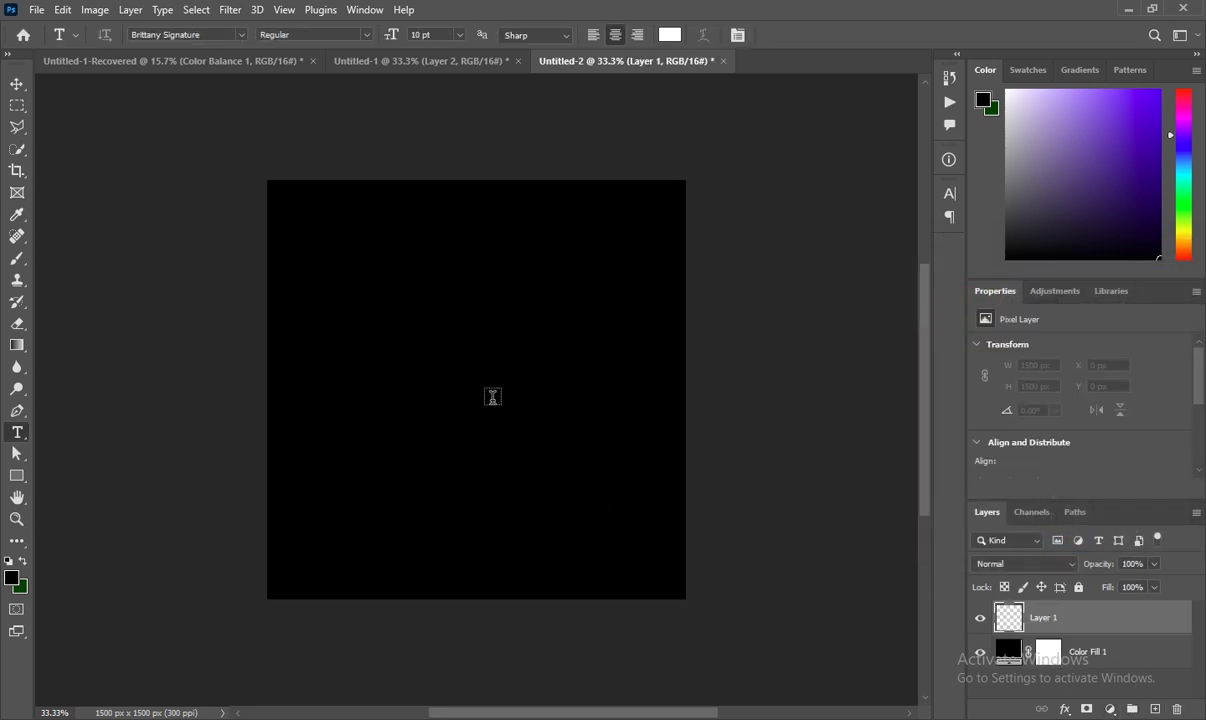
Start a text layer on the canvas in the Mont font and type SLICED
{"action": "left_click", "coordinate": [414, 384]}
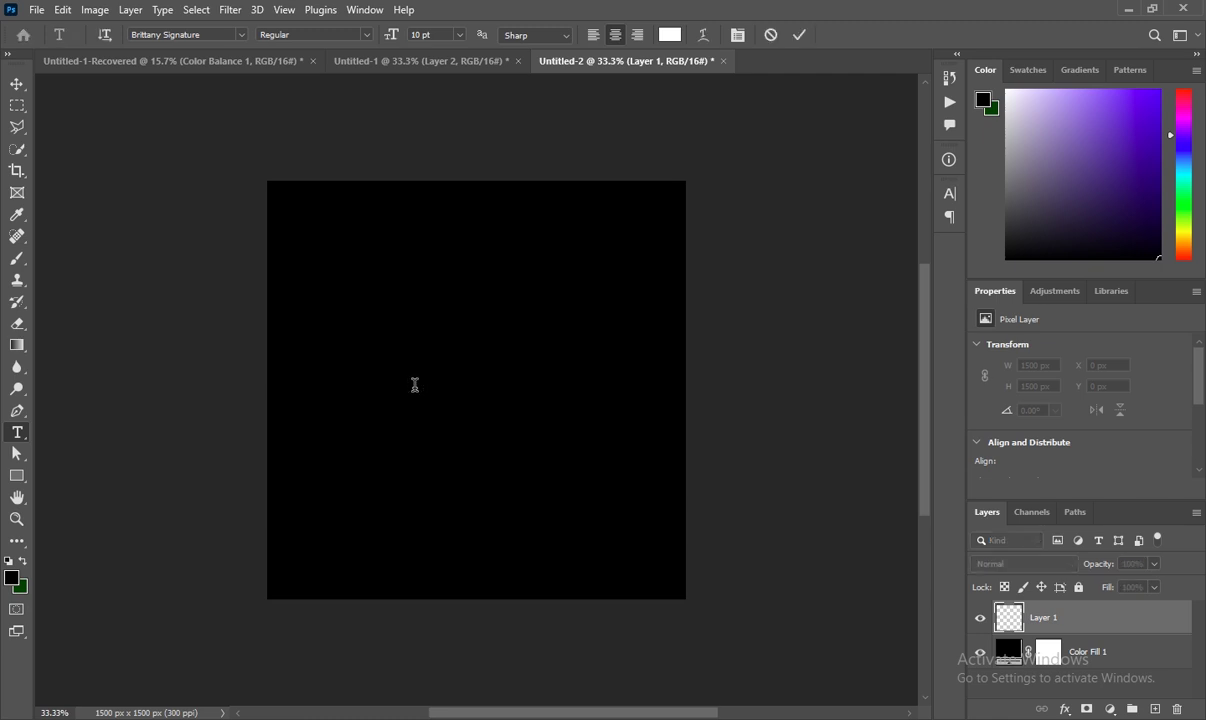
{"action": "left_click", "coordinate": [1130, 391]}
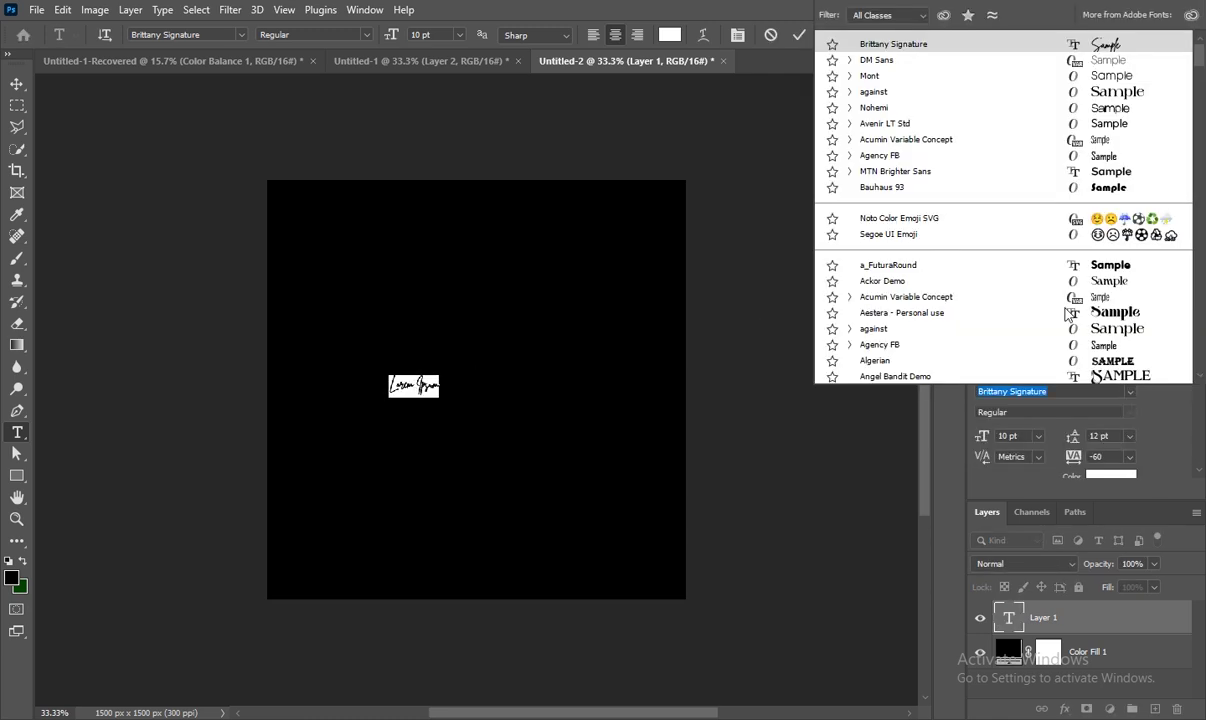
{"action": "left_click", "coordinate": [913, 79]}
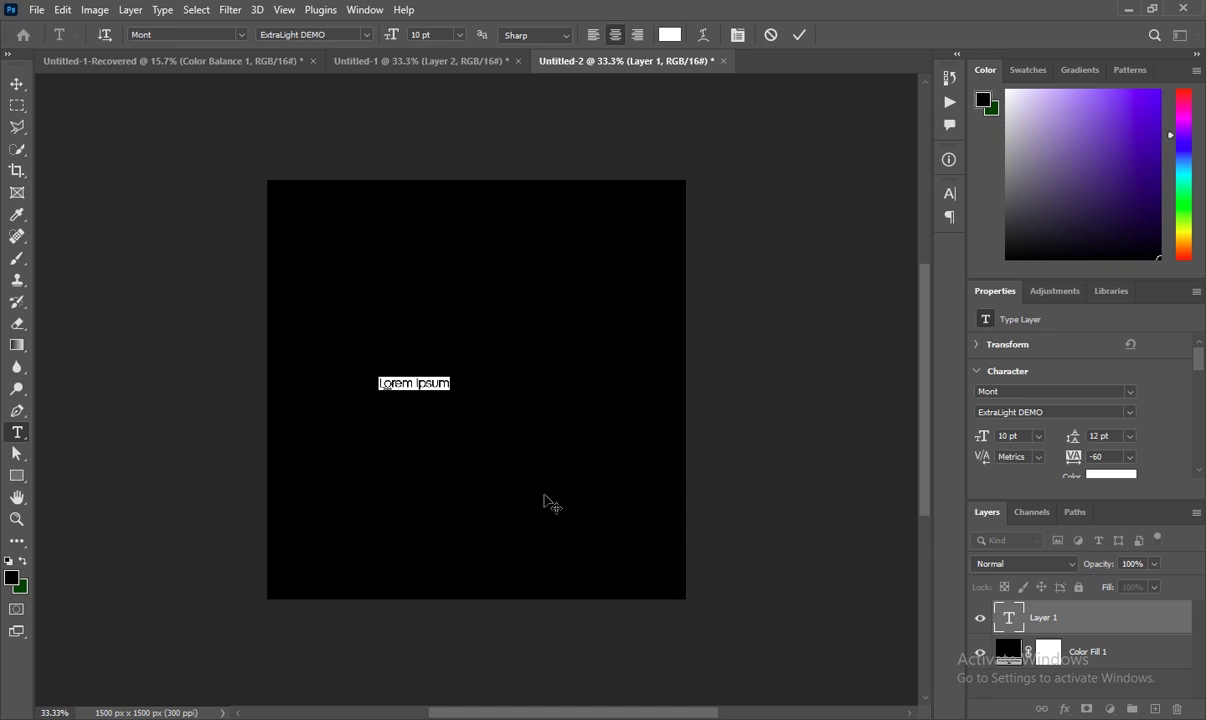
{"action": "type", "text": "SUCCE"}
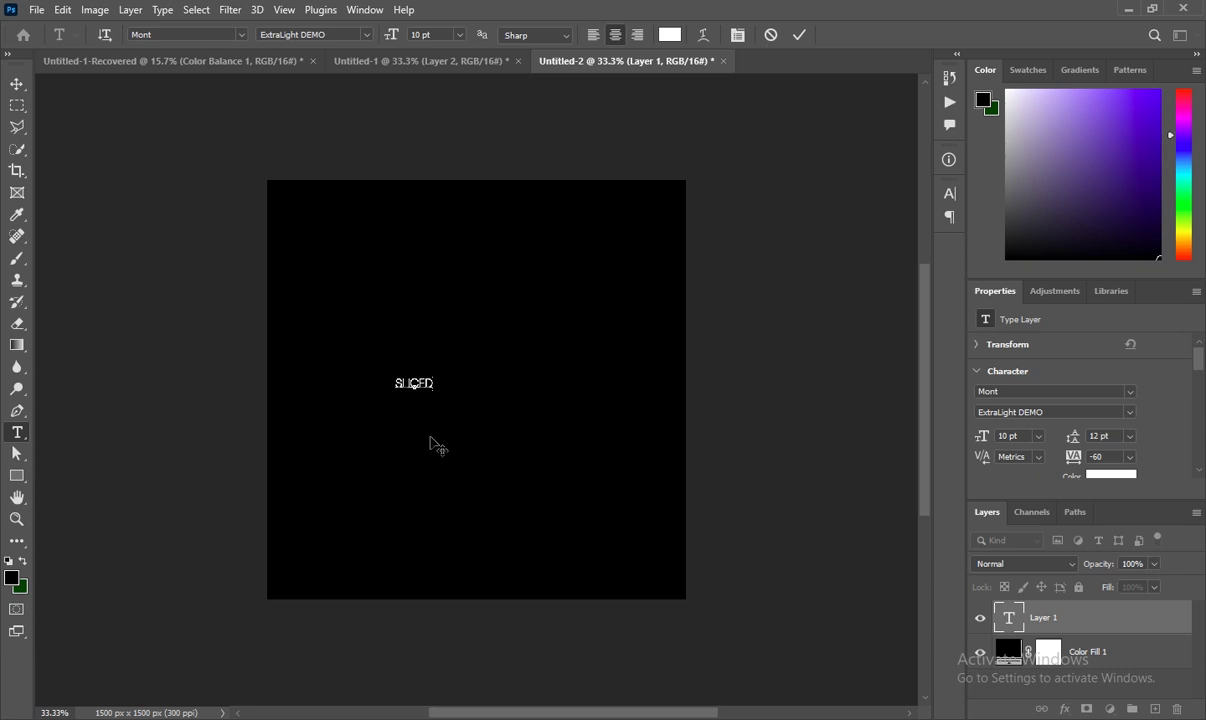
{"action": "left_click_drag", "start_coordinate": [397, 383], "coordinate": [470, 383]}
{"action": "scroll", "coordinate": [512, 380], "scroll_direction": "right", "scroll_amount": 5}
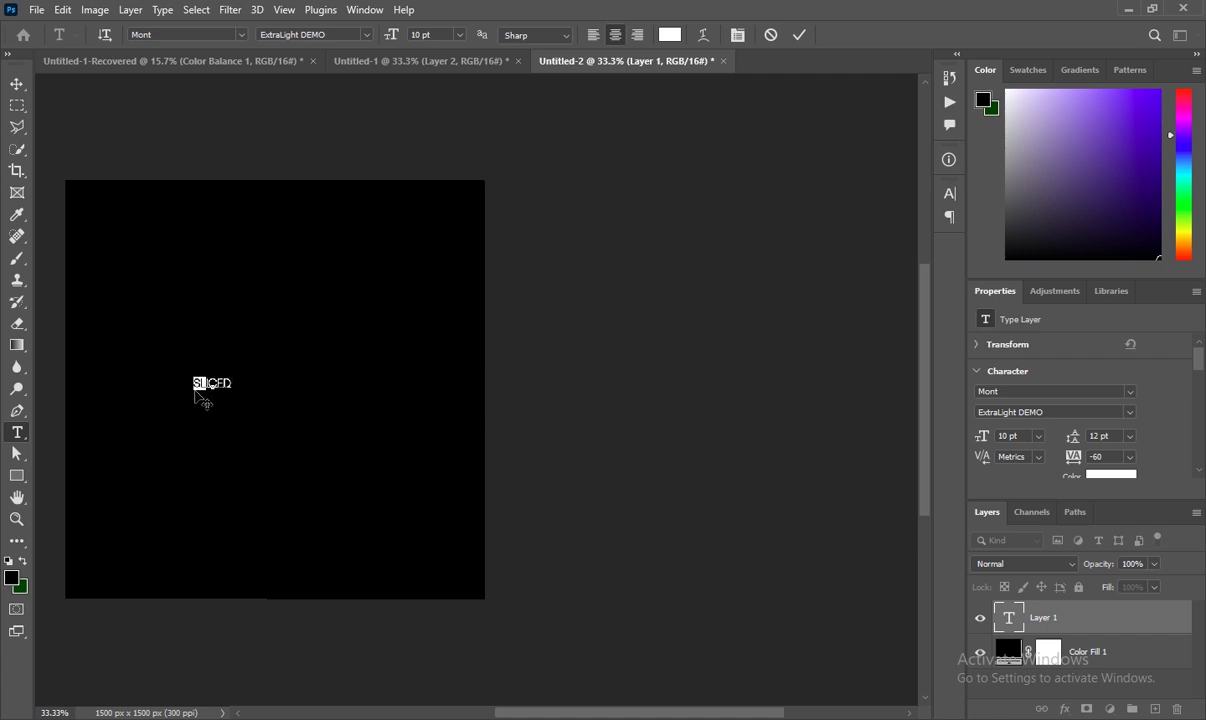
Restyle SLICED to Mont Heavy DEMO at 72 pt, then deselect the text
{"action": "left_click_drag", "start_coordinate": [190, 383], "coordinate": [264, 381]}
{"action": "left_click", "coordinate": [1135, 413]}
{"action": "left_click", "coordinate": [1000, 438]}
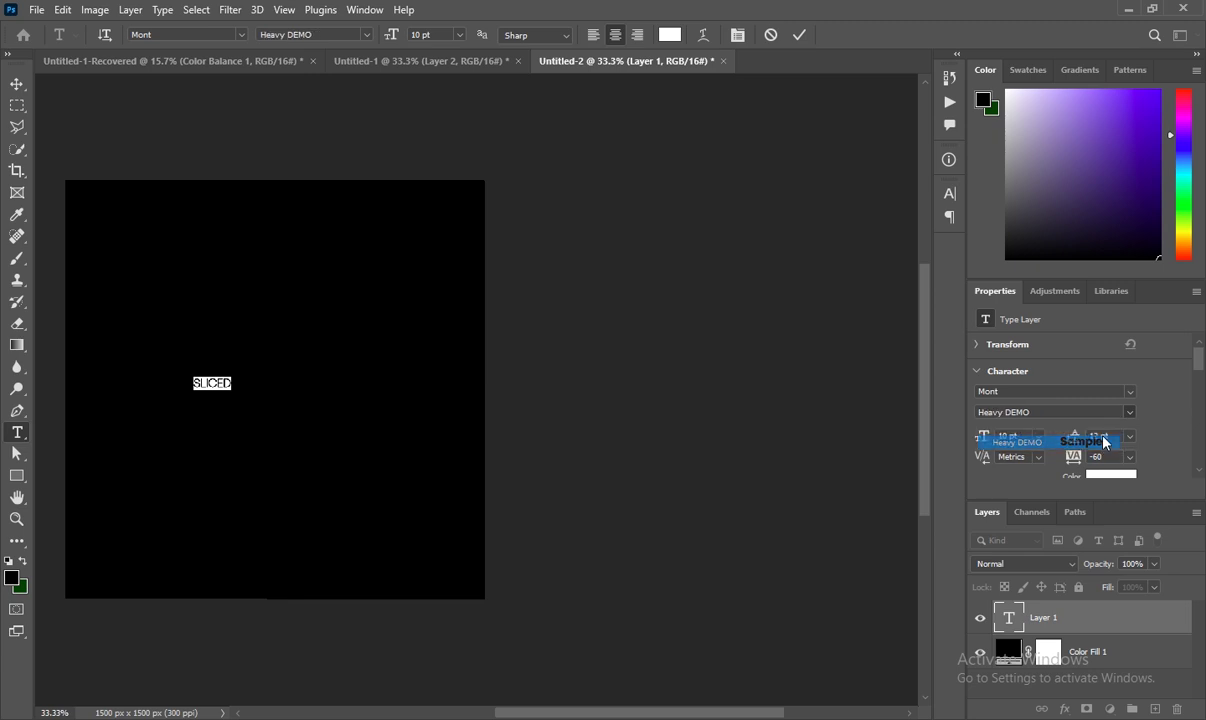
{"action": "left_click", "coordinate": [1029, 435]}
{"action": "type", "text": "14"}
{"action": "key", "text": "Return"}
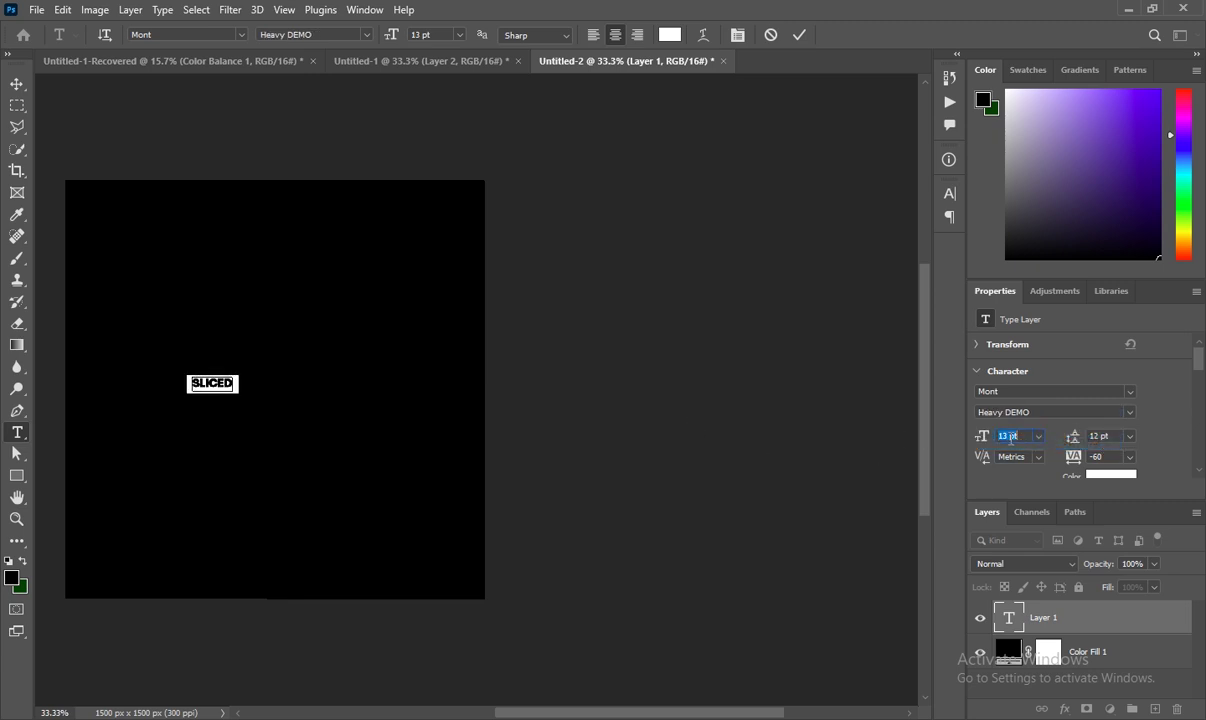
{"action": "left_click", "coordinate": [1039, 436]}
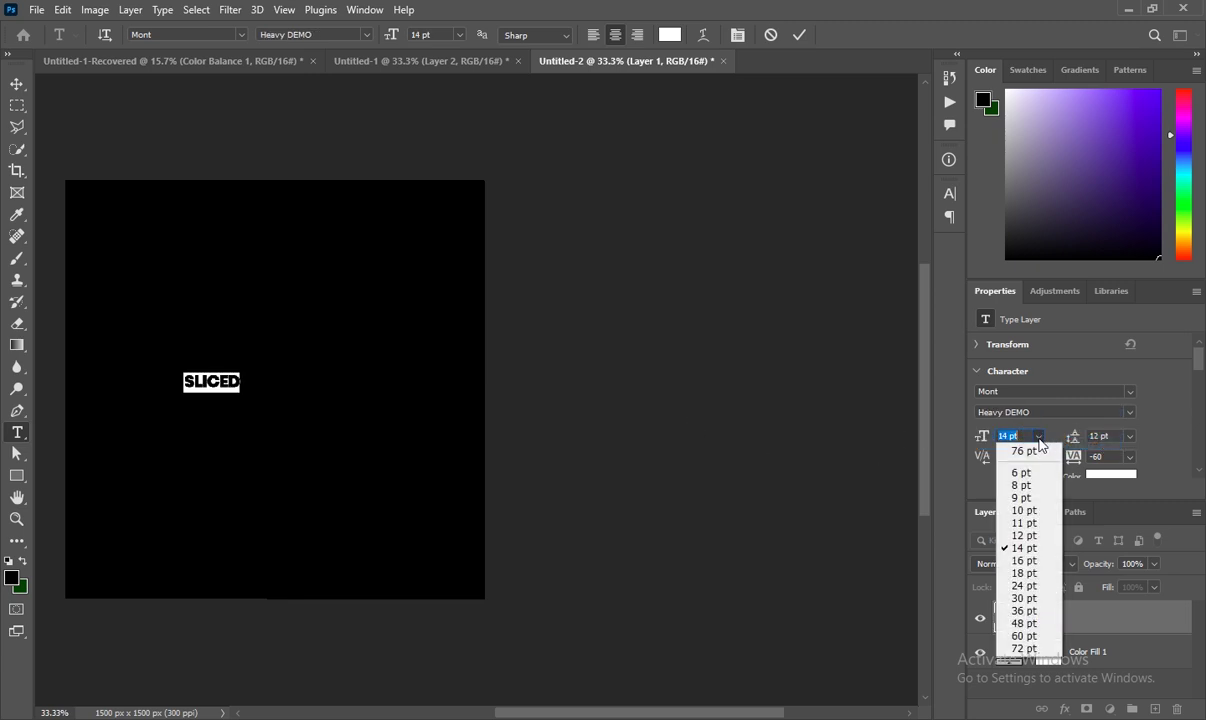
{"action": "left_click", "coordinate": [1021, 649]}
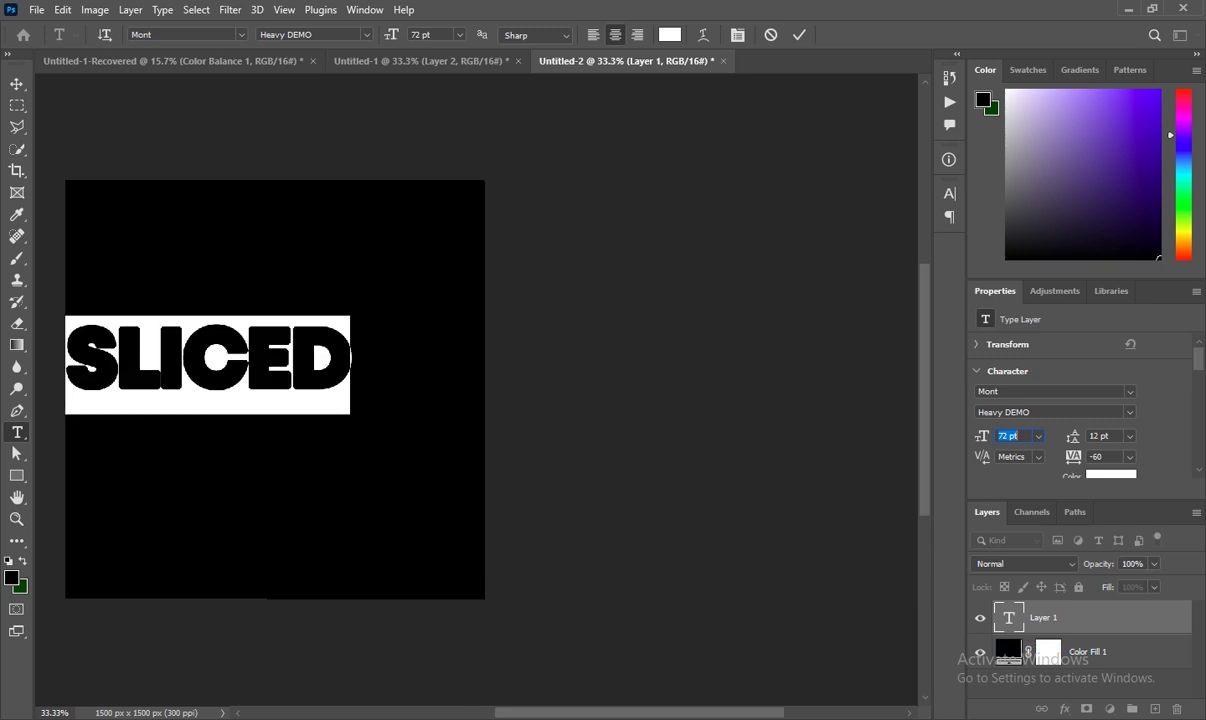
{"action": "left_click_drag", "start_coordinate": [530, 714], "coordinate": [467, 711]}
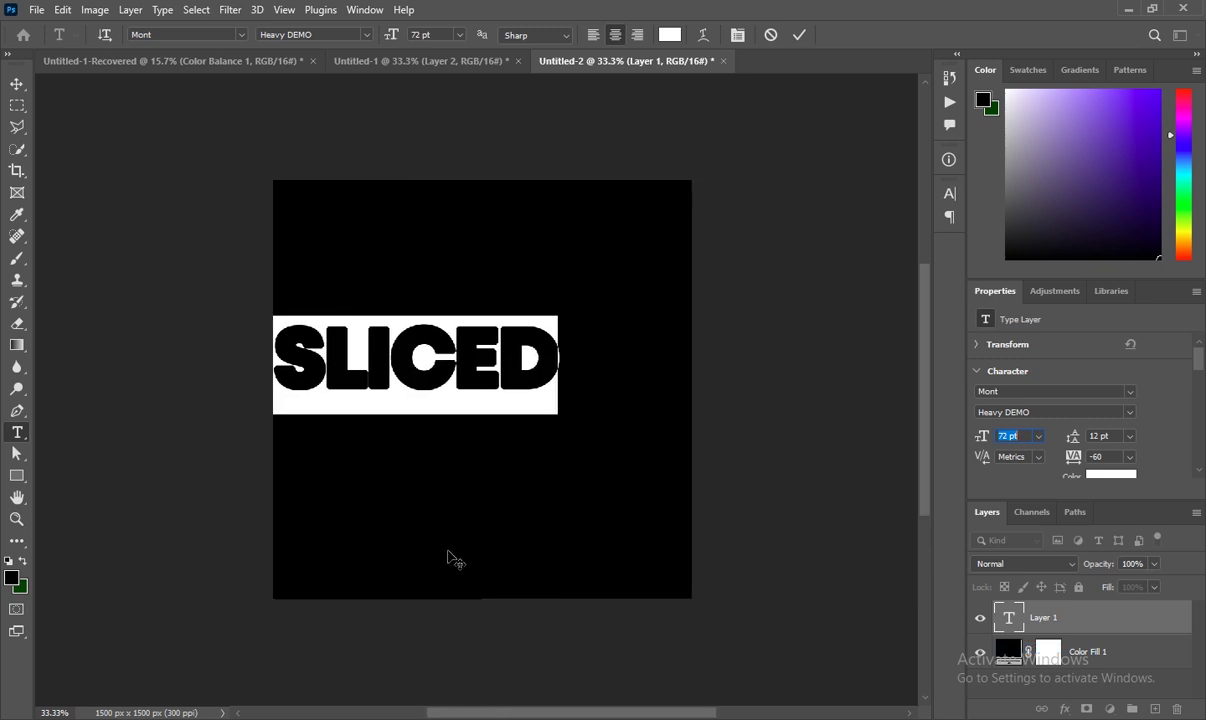
{"action": "left_click", "coordinate": [1105, 625]}
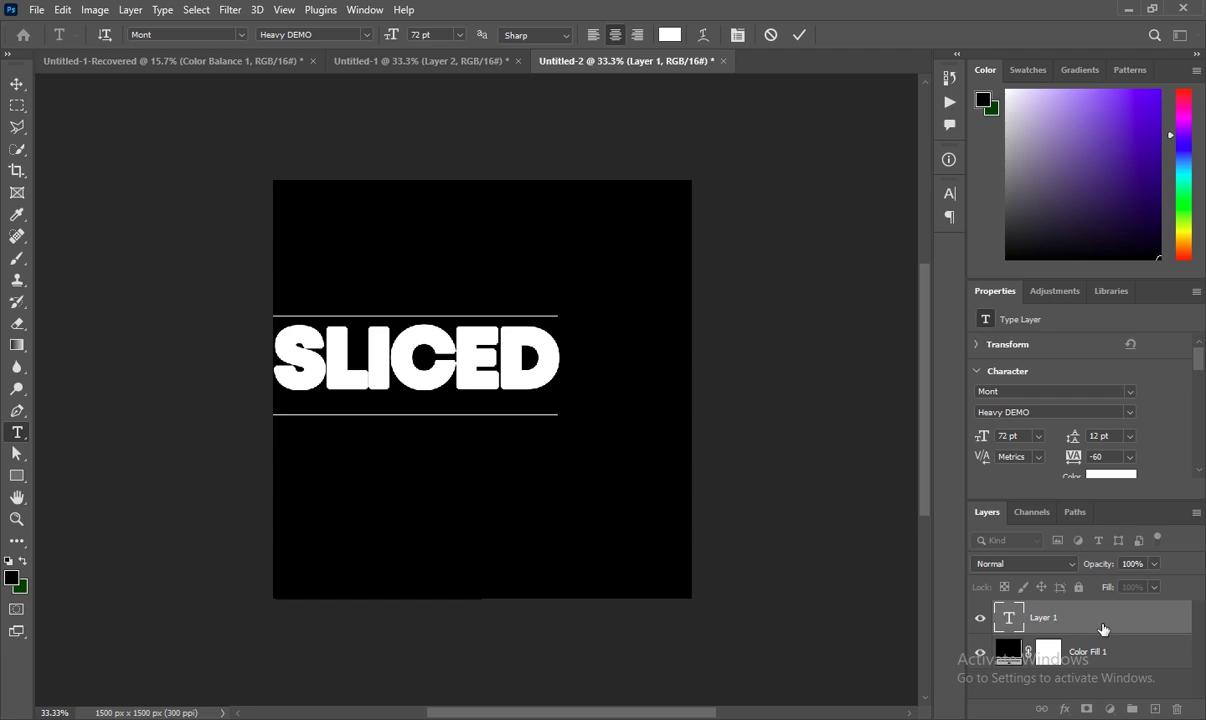
Commit the SLICED text and move it to the centre of the black canvas
{"action": "key", "text": "ctrl+t"}
{"action": "left_click_drag", "start_coordinate": [416, 383], "coordinate": [489, 398]}
{"action": "key", "text": "Return"}
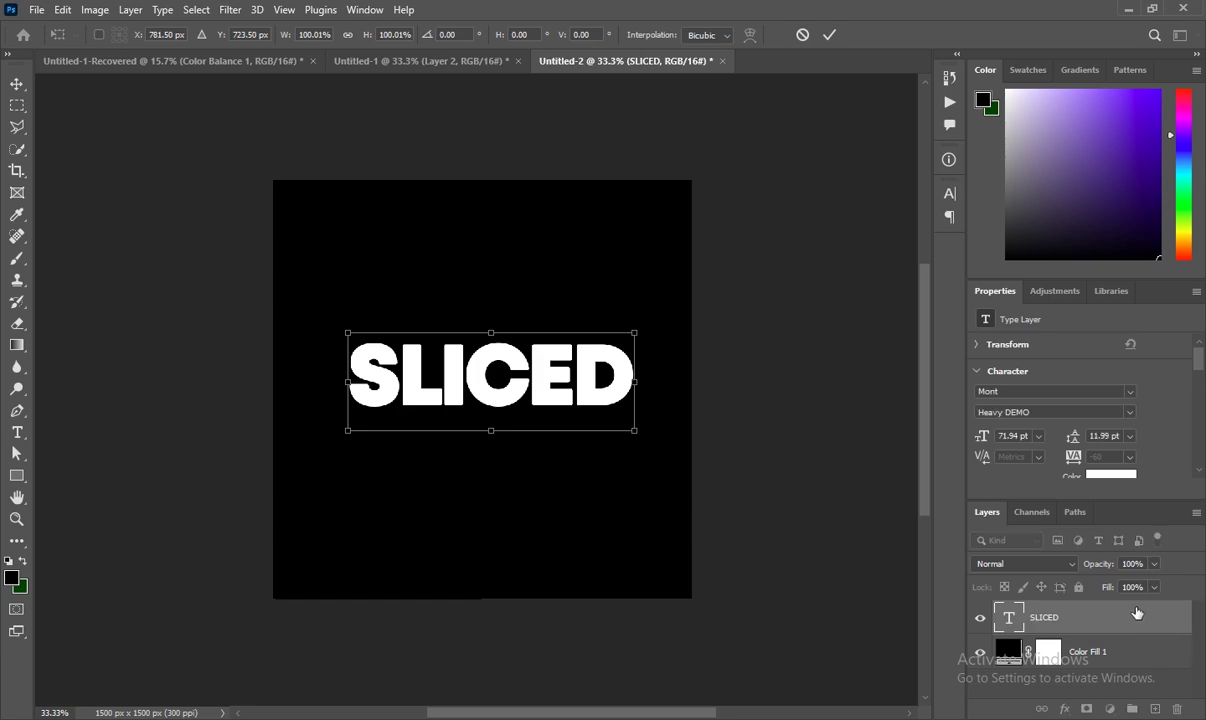
{"action": "key", "text": "Return"}
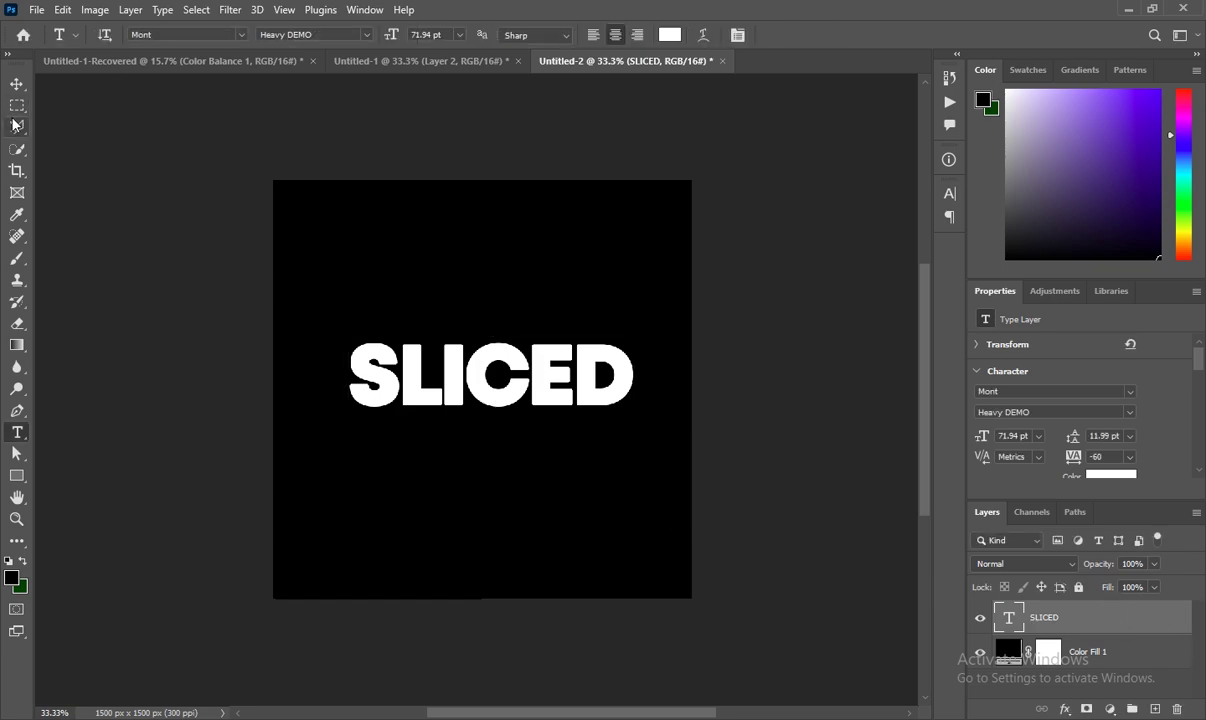
{"action": "left_click", "coordinate": [16, 127]}
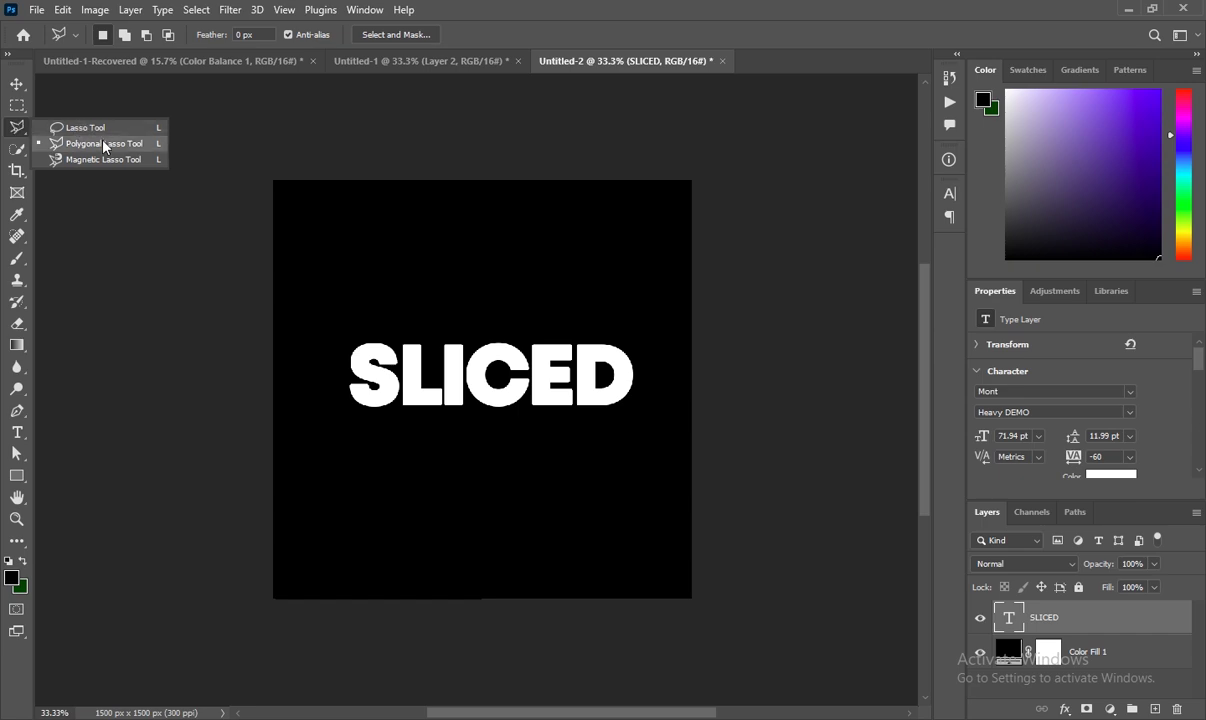
Mask SLICED to a slanted polygonal selection of its top half, then duplicate the layer
{"action": "left_click", "coordinate": [104, 144]}
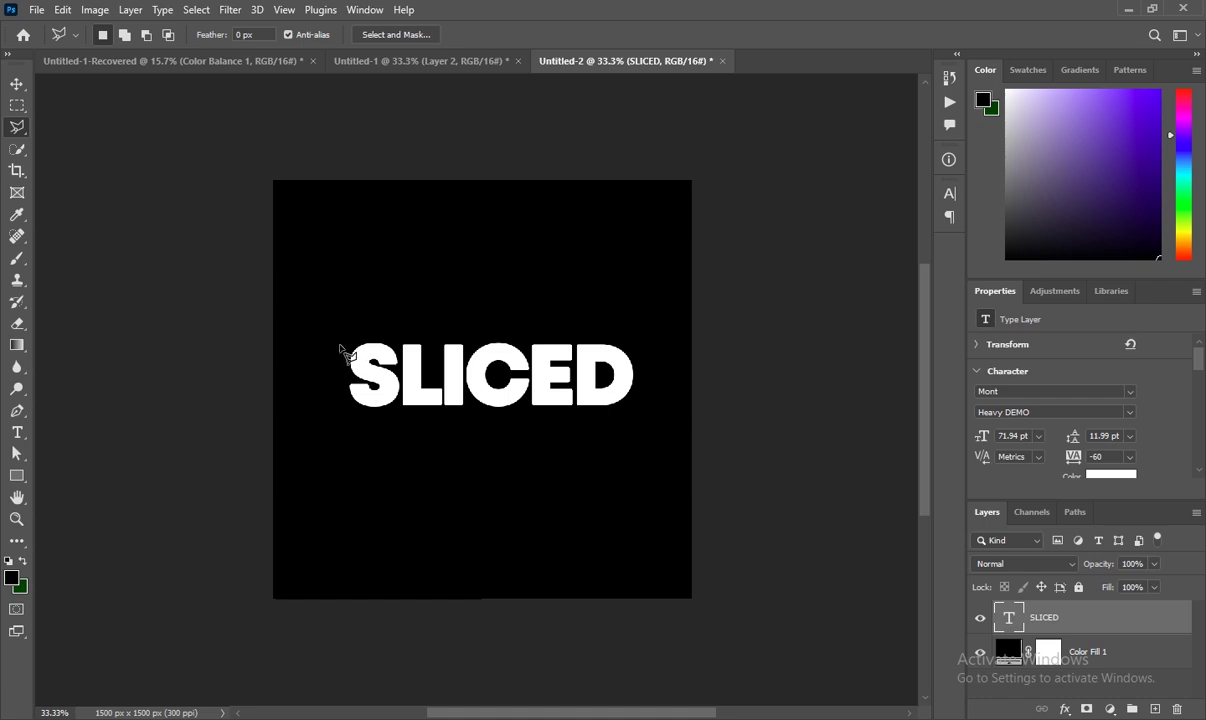
{"action": "left_click", "coordinate": [341, 341]}
{"action": "left_click", "coordinate": [350, 378]}
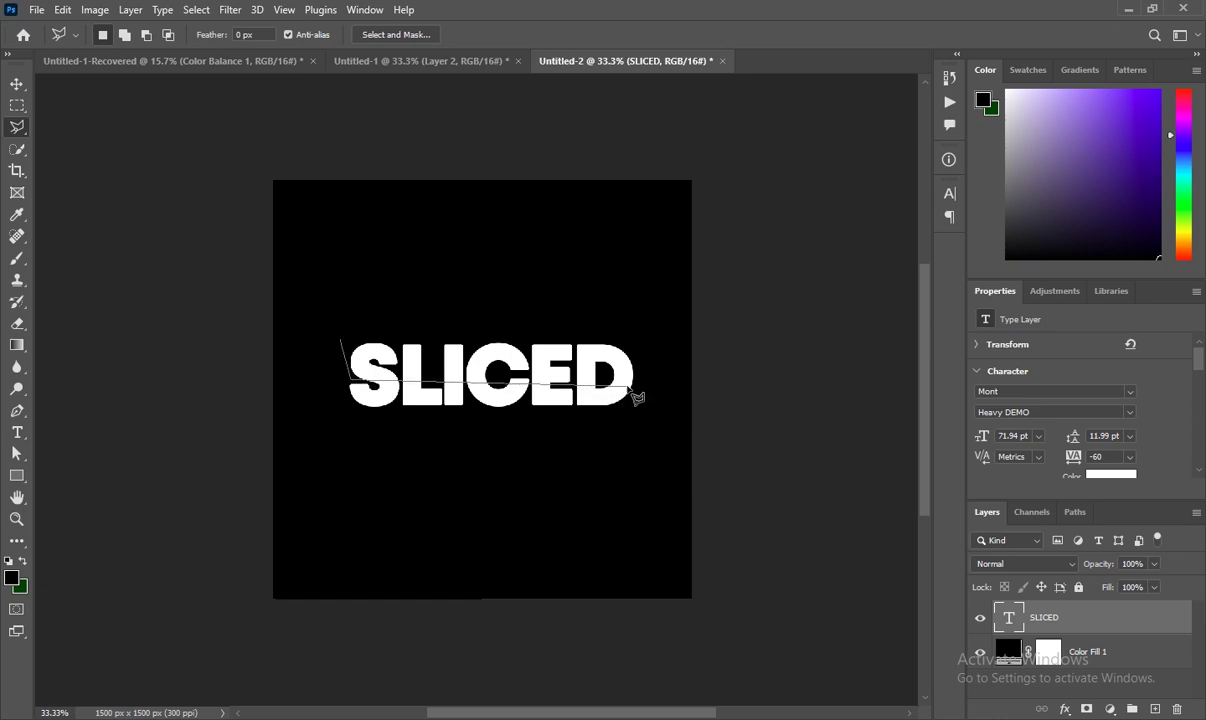
{"action": "left_click", "coordinate": [642, 377]}
{"action": "left_click", "coordinate": [637, 327]}
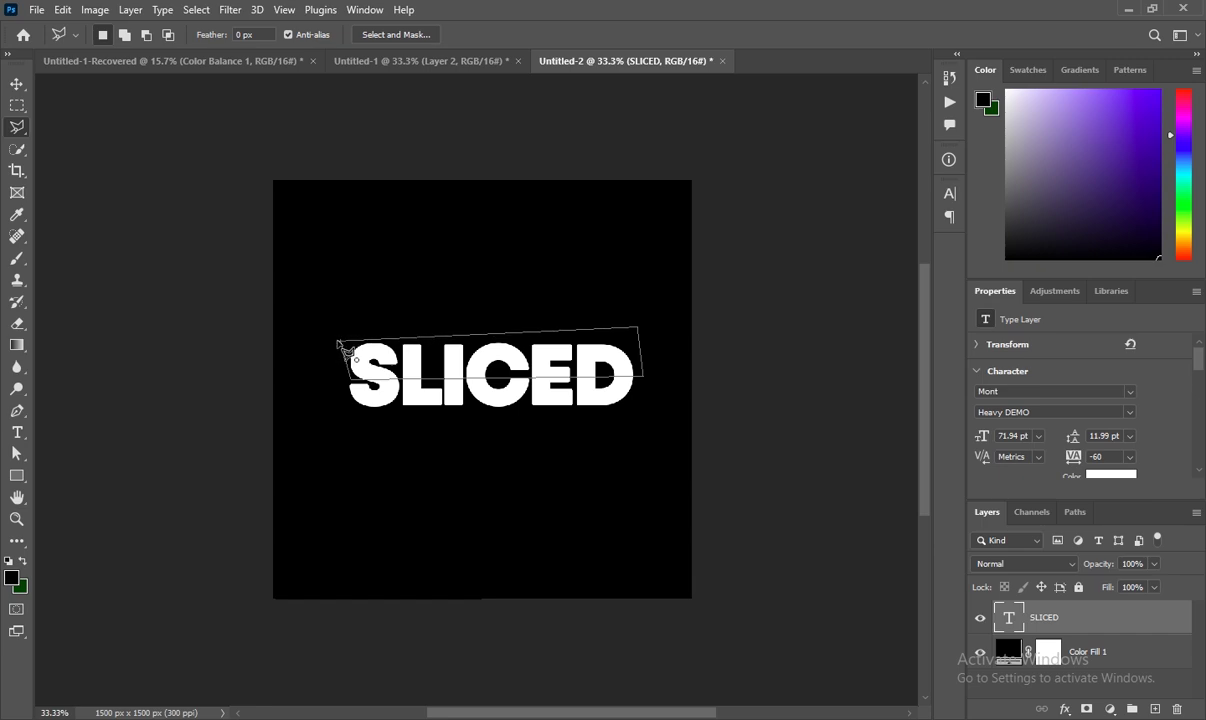
{"action": "left_click", "coordinate": [341, 343]}
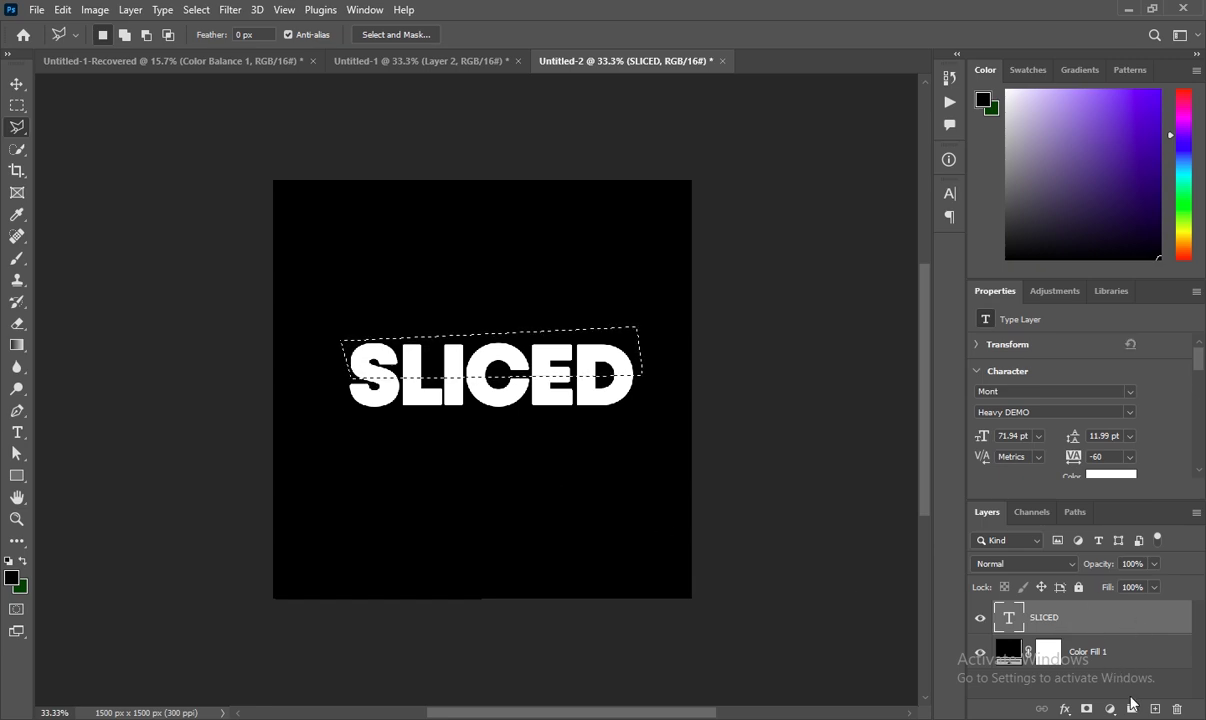
{"action": "left_click", "coordinate": [1096, 706]}
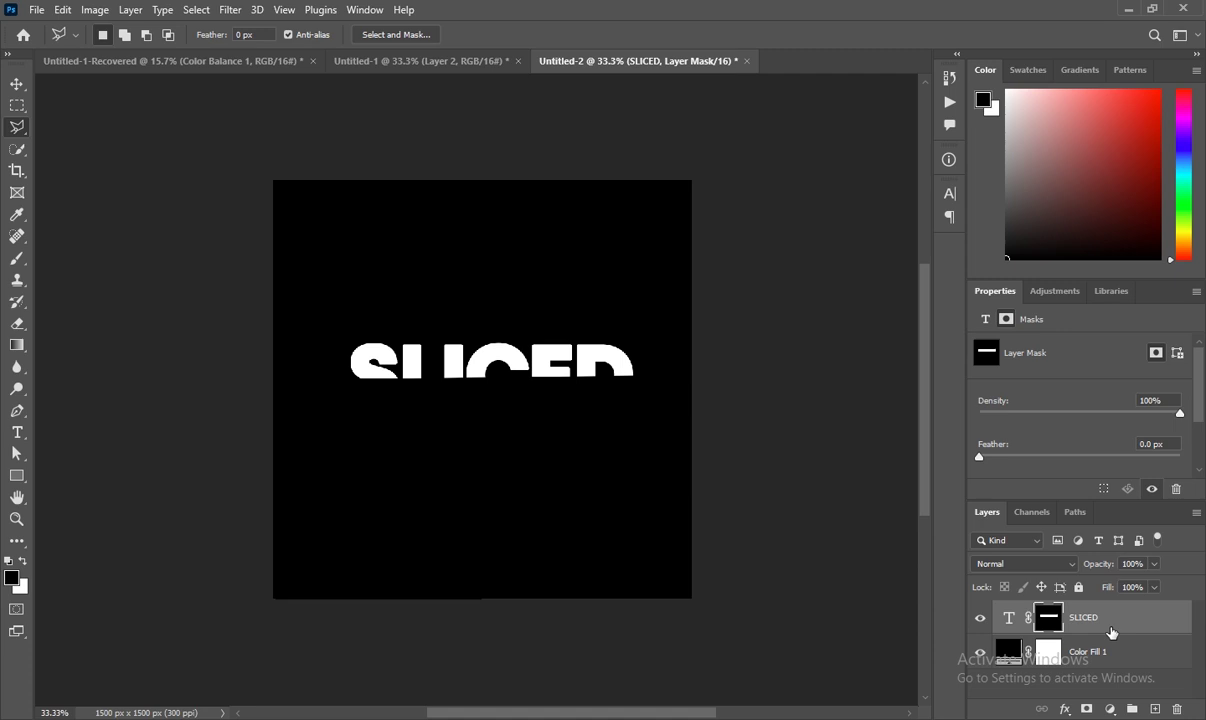
{"action": "key", "text": "ctrl+j"}
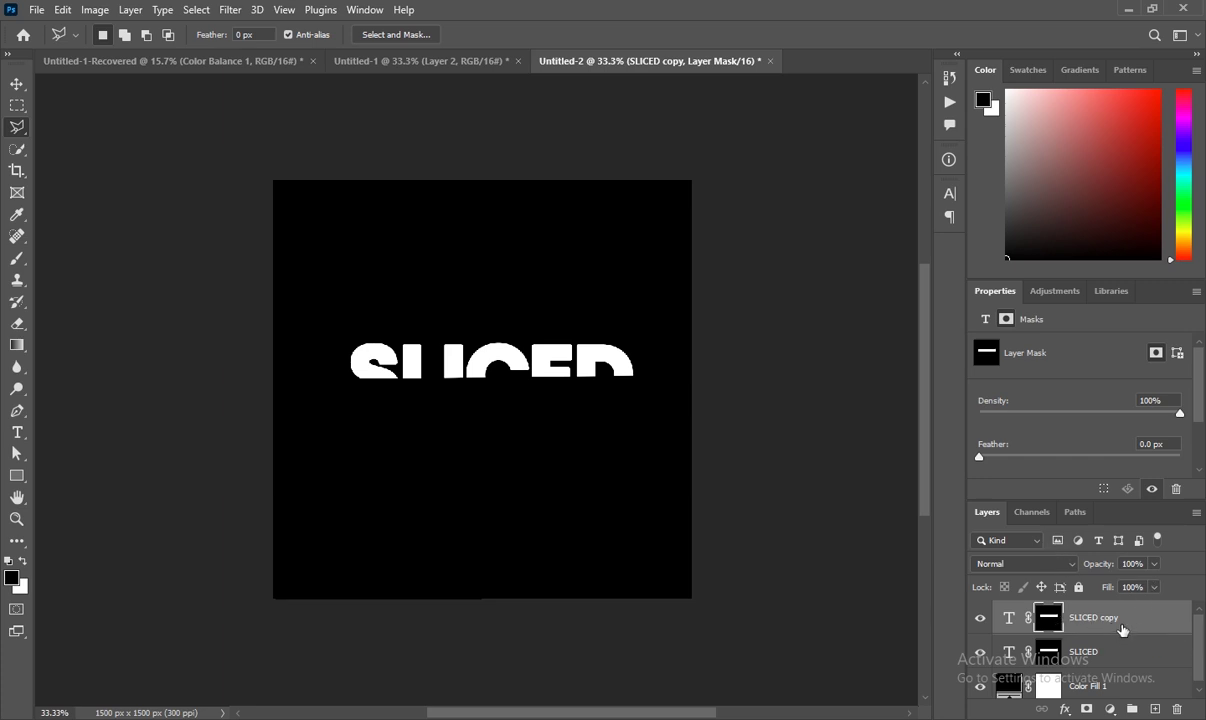
Invert the copy's mask to show the bottom half and move it below SLICED
{"action": "key", "text": "ctrl+i"}
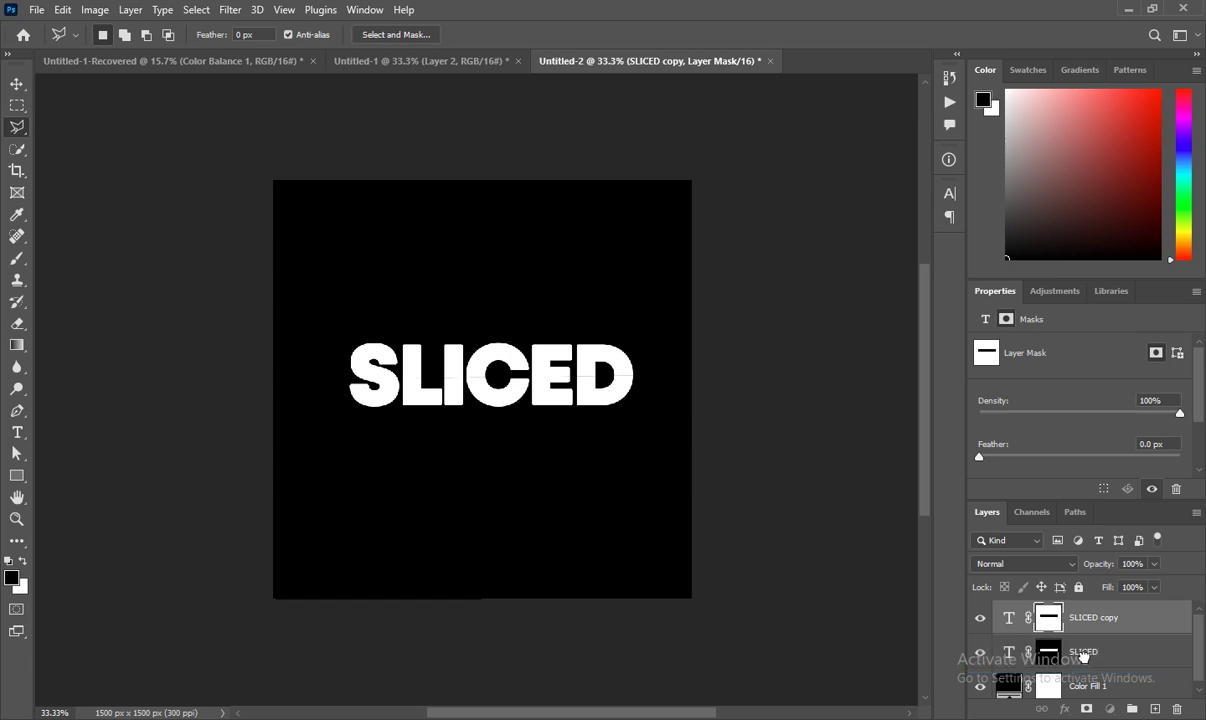
{"action": "key", "text": "ctrl+bracketleft"}
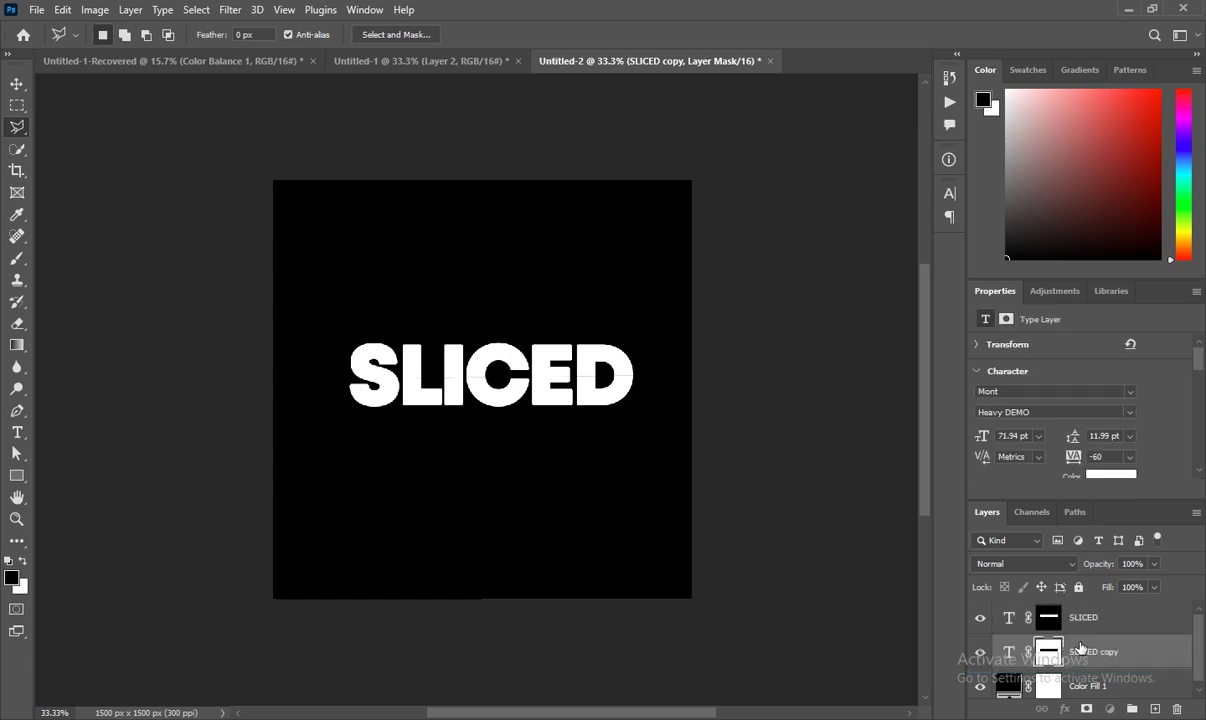
{"action": "left_click", "coordinate": [1009, 651]}
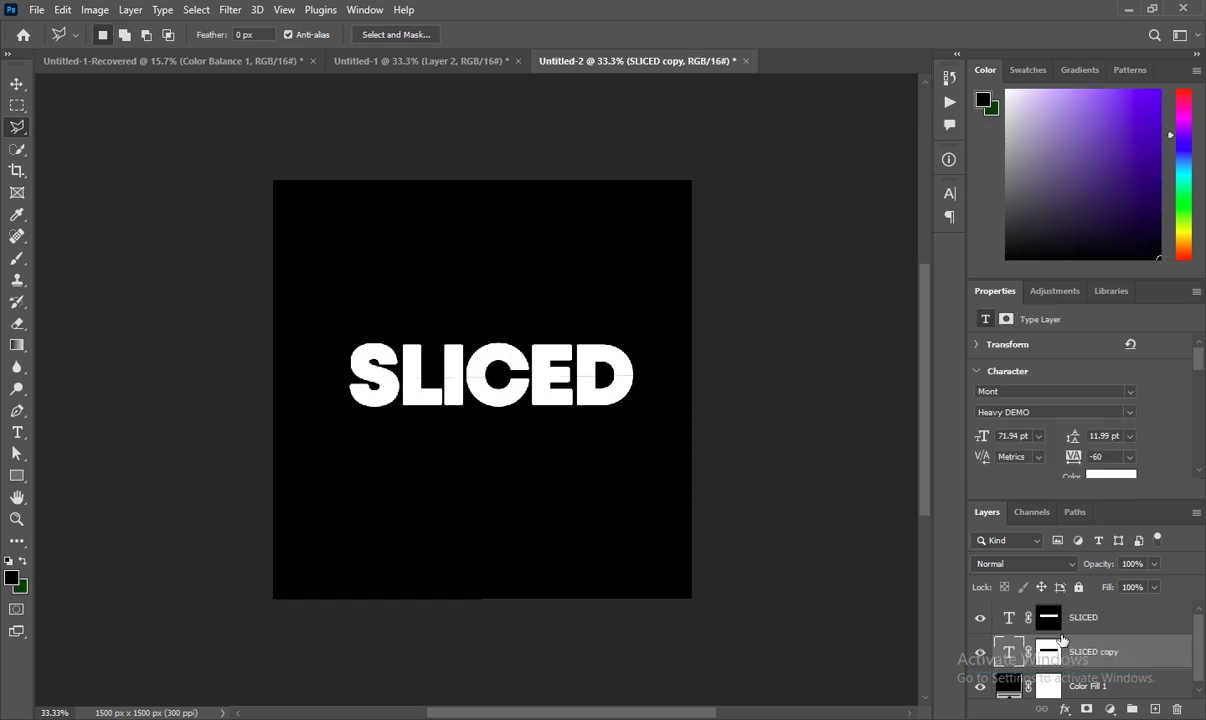
{"action": "key", "text": "ctrl+t"}
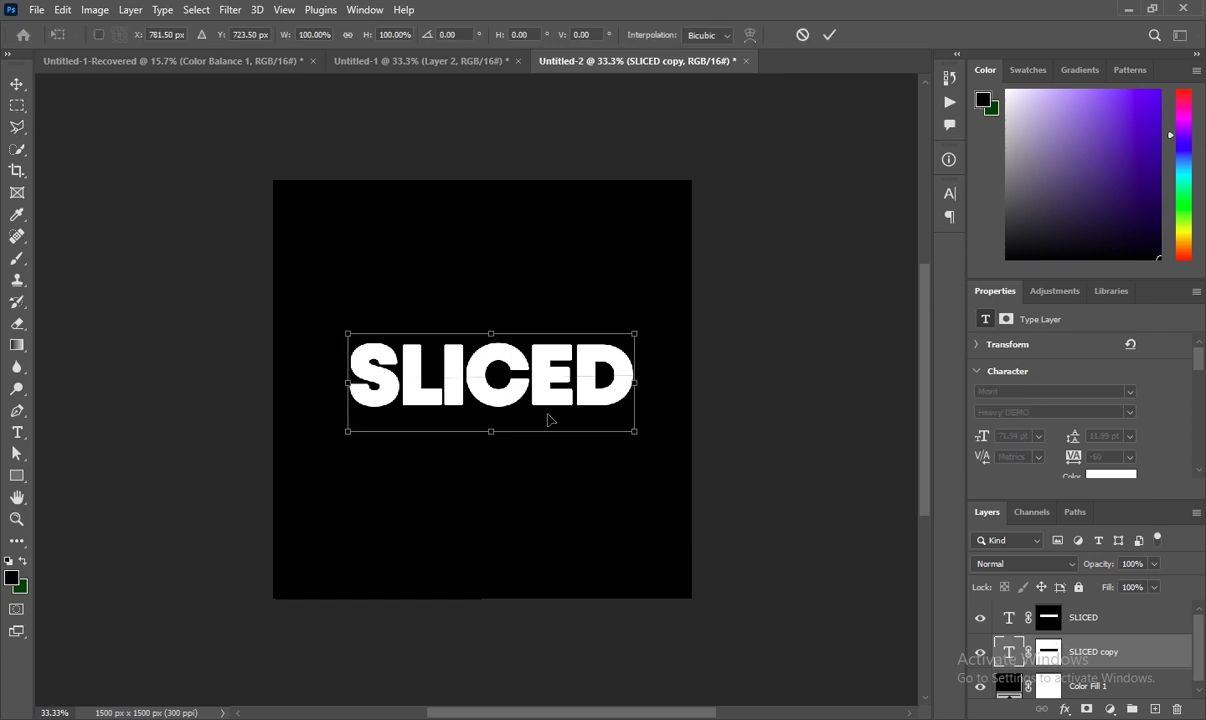
Shift the bottom-half copy a few pixels right and add an empty layer above it
{"action": "left_click_drag", "start_coordinate": [548, 419], "coordinate": [553, 418]}
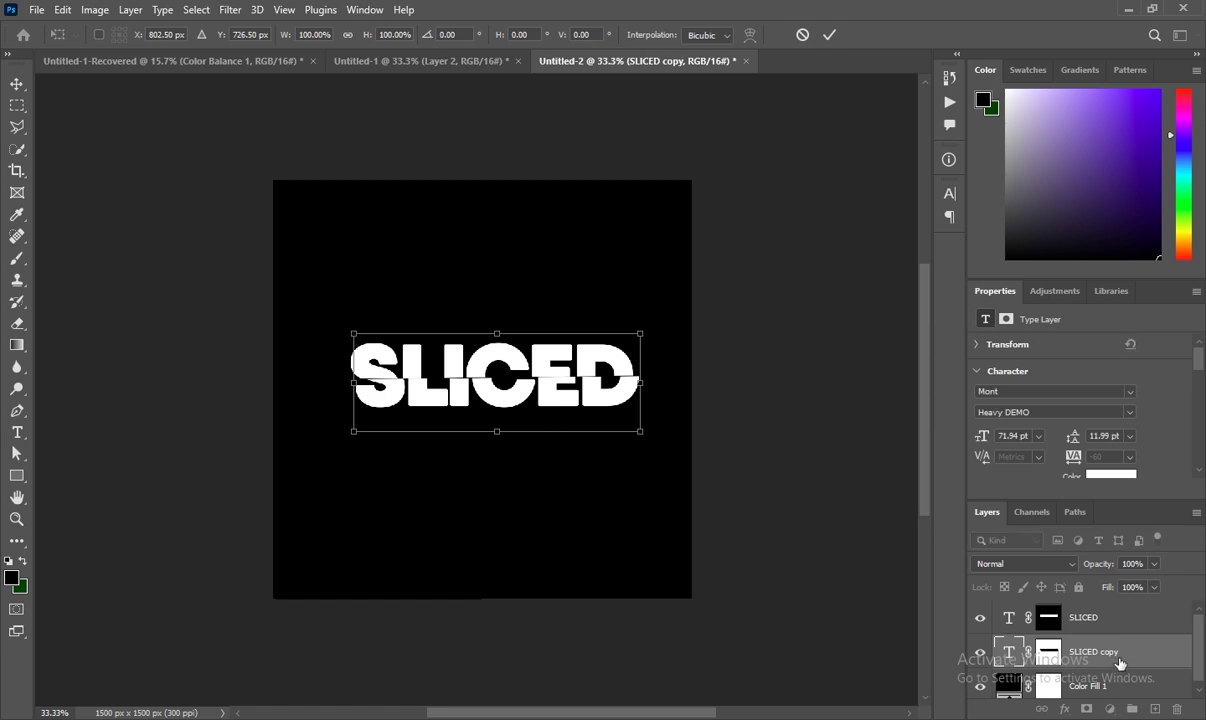
{"action": "key", "text": "l"}
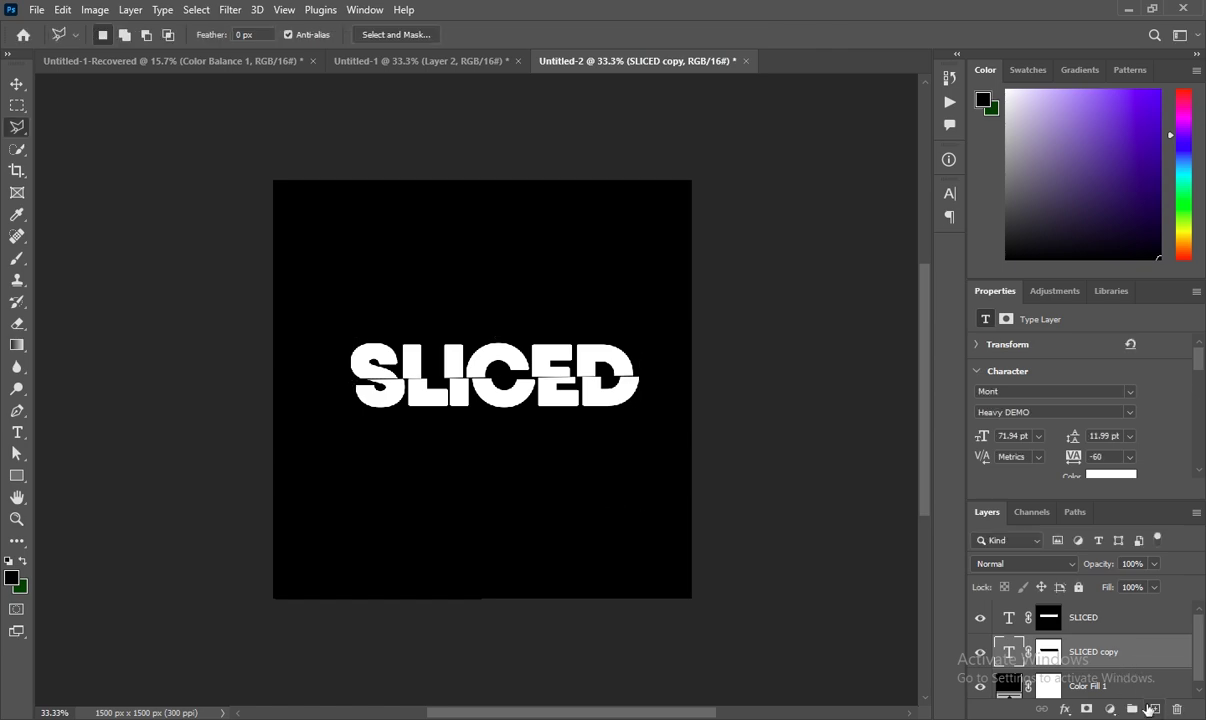
{"action": "key", "text": "ctrl+shift+alt+n"}
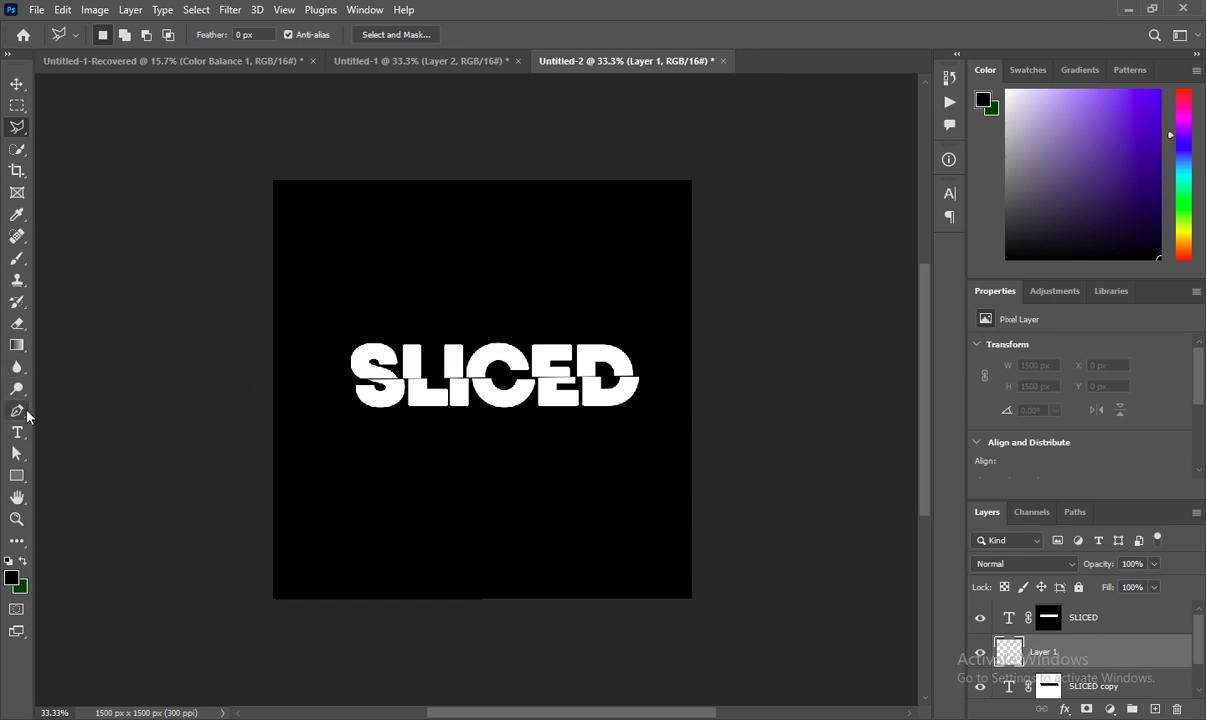
Paint a soft black shadow along the cut with the Brush at 72% flow
{"action": "left_click", "coordinate": [16, 254]}
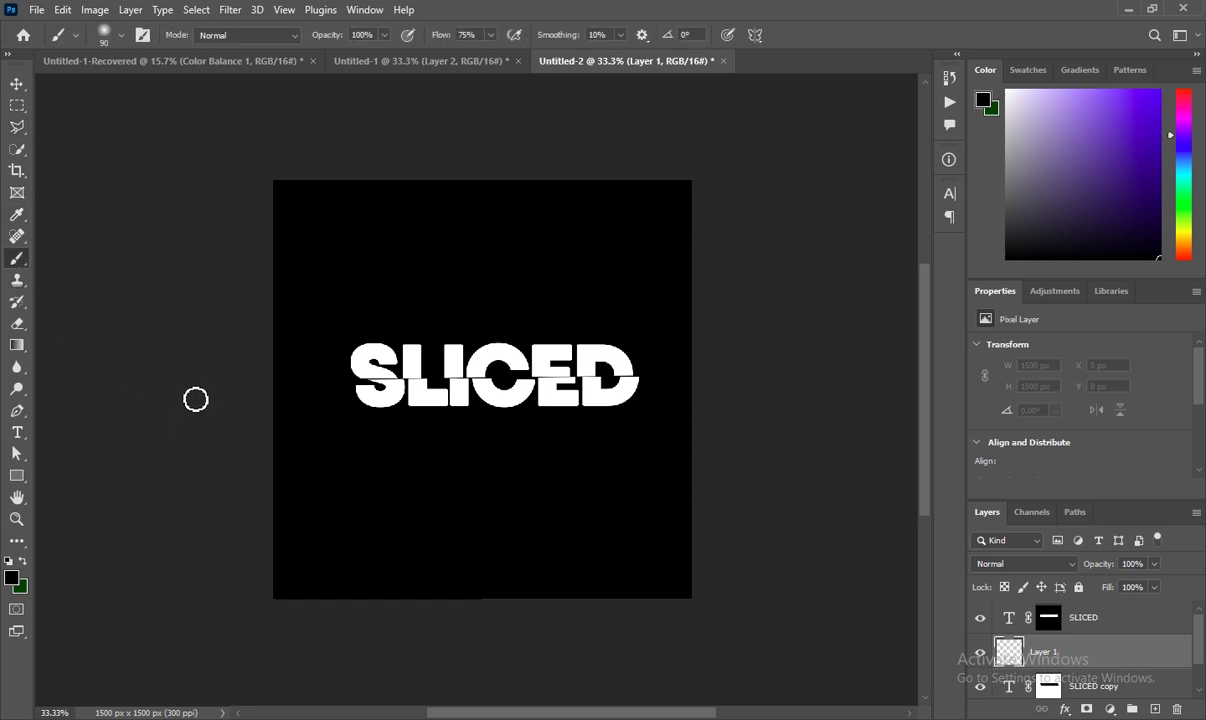
{"action": "left_click", "coordinate": [493, 34]}
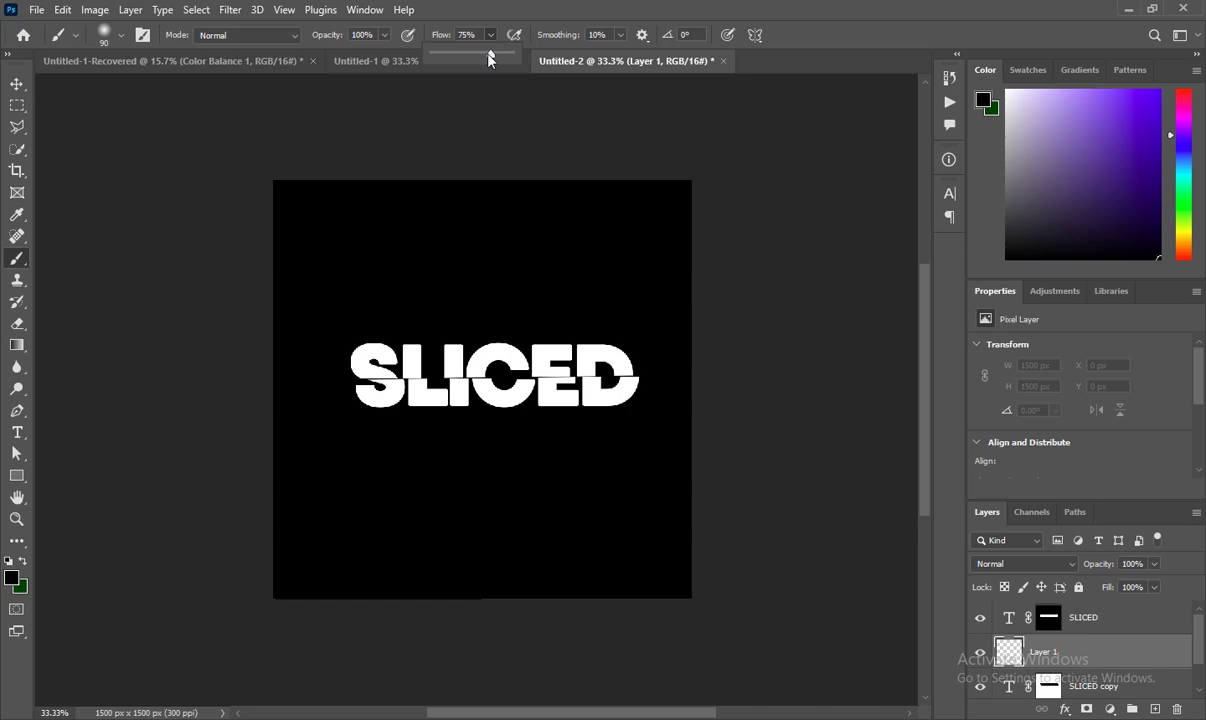
{"action": "left_click_drag", "start_coordinate": [489, 57], "coordinate": [486, 57]}
{"action": "left_click_drag", "start_coordinate": [645, 381], "coordinate": [331, 377]}
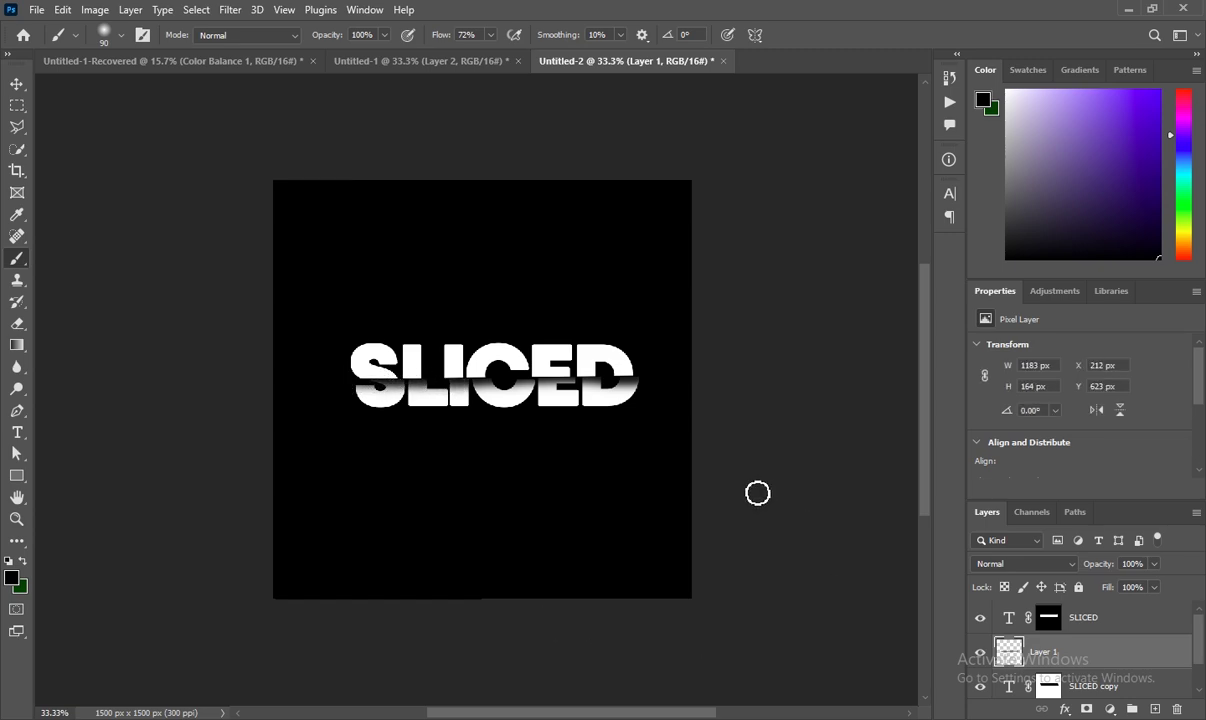